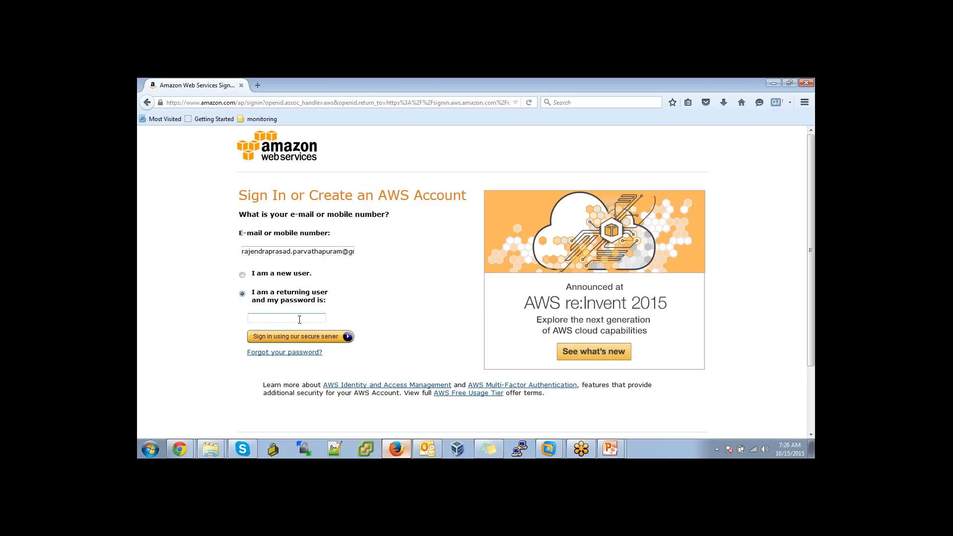
# - Sign in to AWS by entering the account password, and dismiss the browser's offer to remember it
pyautogui.write('*********')
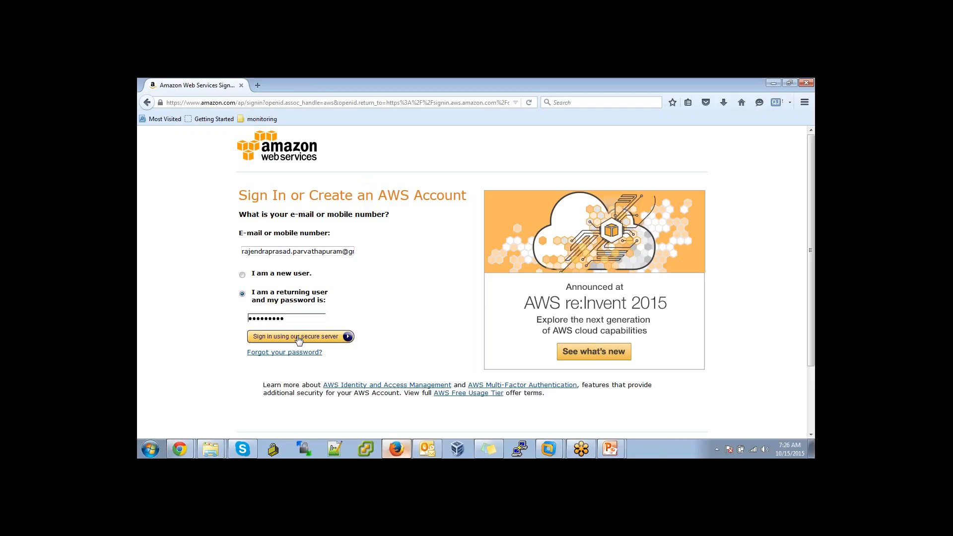
pyautogui.click(298, 340)
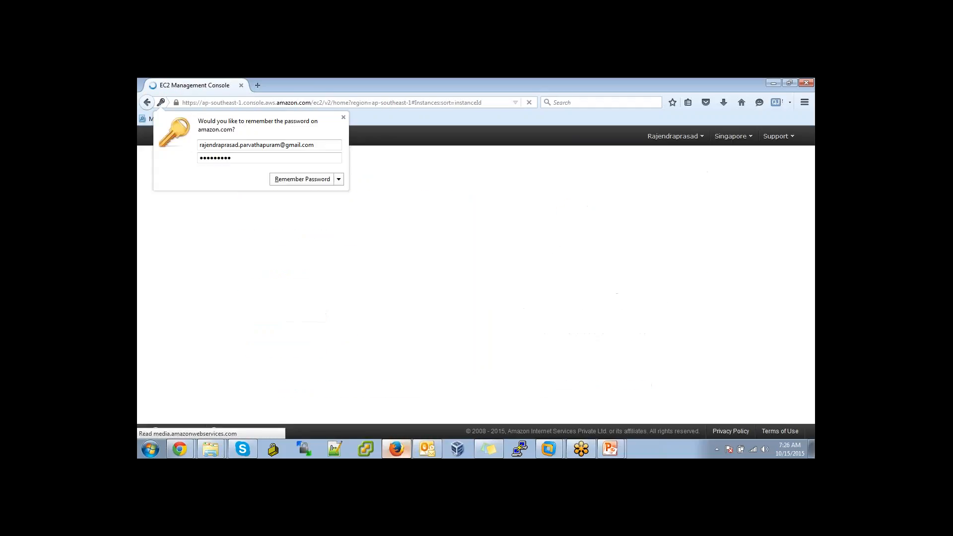
pyautogui.click(343, 118)
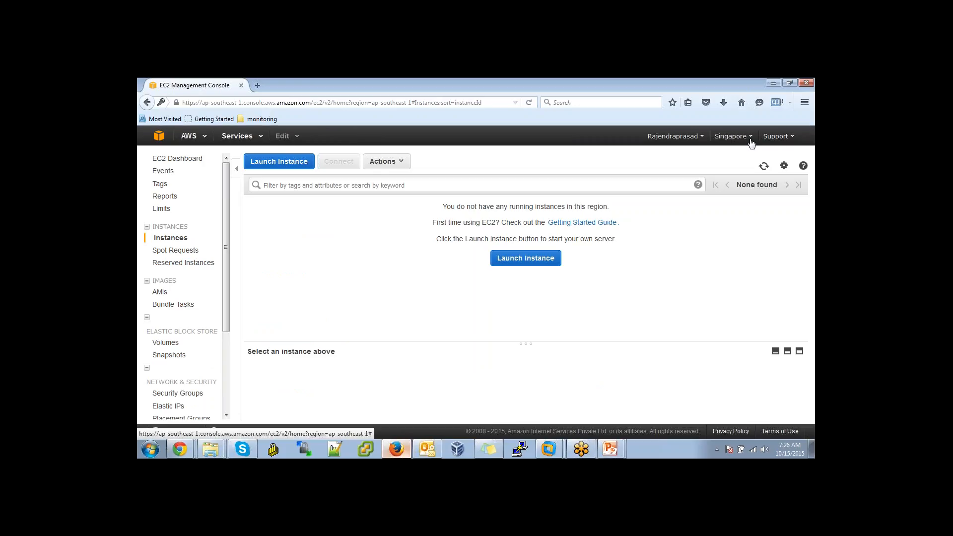
# - Switch to PowerPoint and close the 01-Amazon Web Services introduction presentation with its running slide show
pyautogui.click(614, 452)
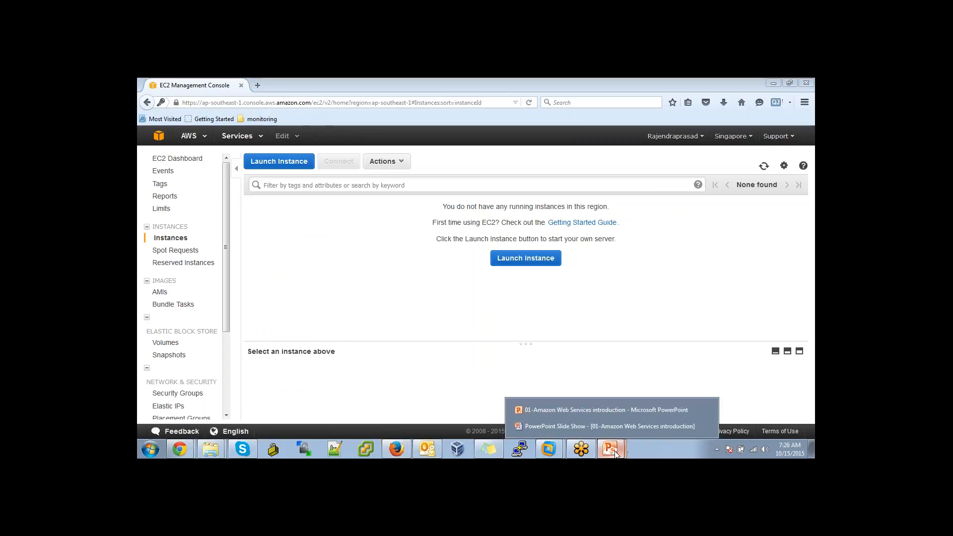
pyautogui.click(628, 418)
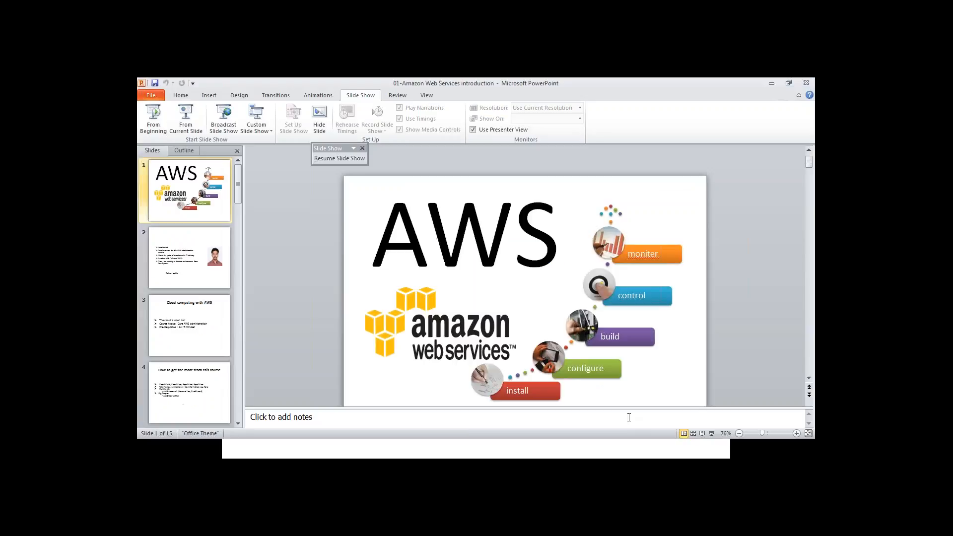
pyautogui.click(806, 83)
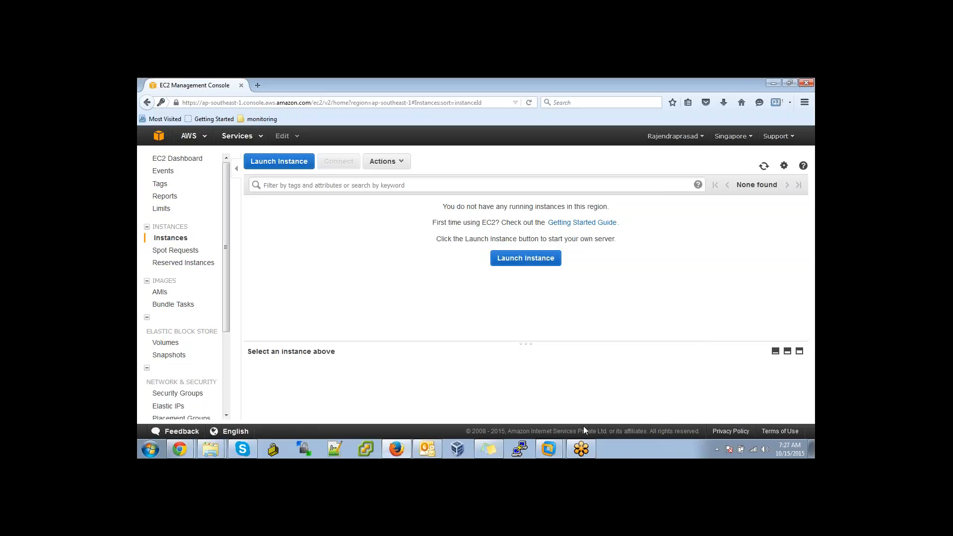
# - Minimize the browser and reopen the 01-Amazon Web Services introduction presentation from the desktop
pyautogui.press('super')
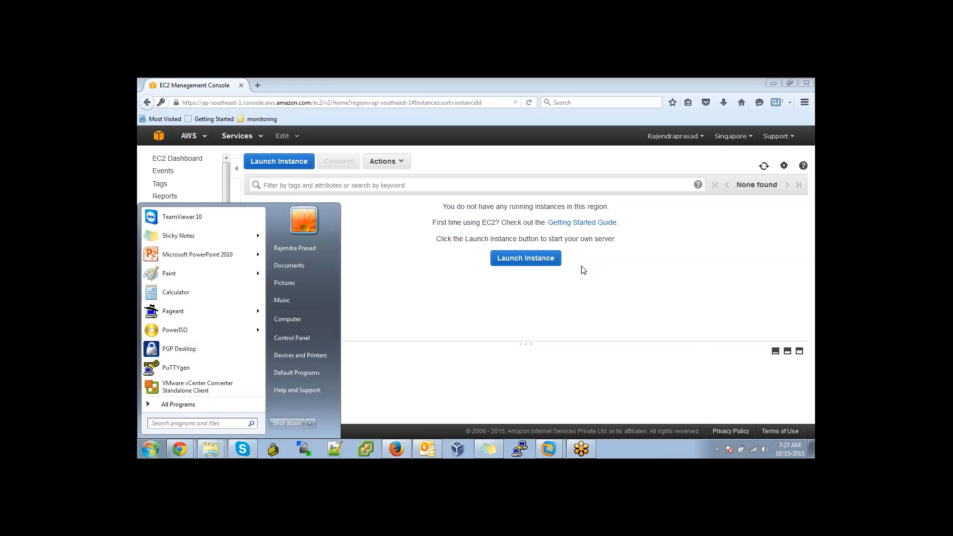
pyautogui.click(766, 82)
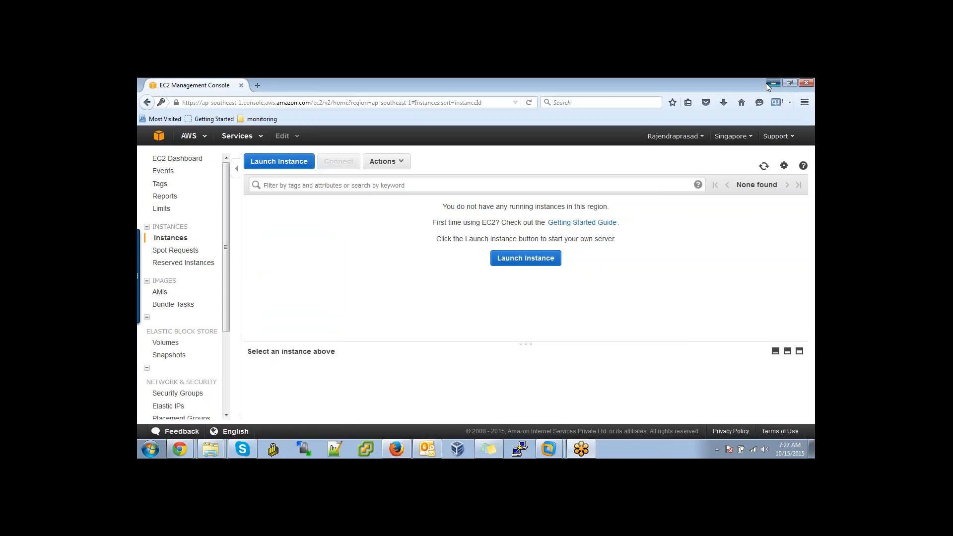
pyautogui.click(773, 83)
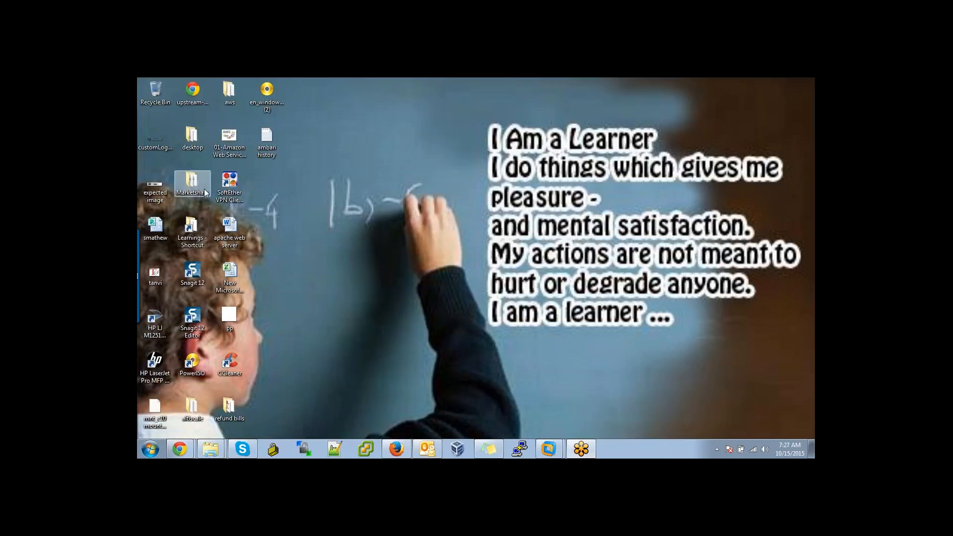
pyautogui.doubleClick(219, 149)
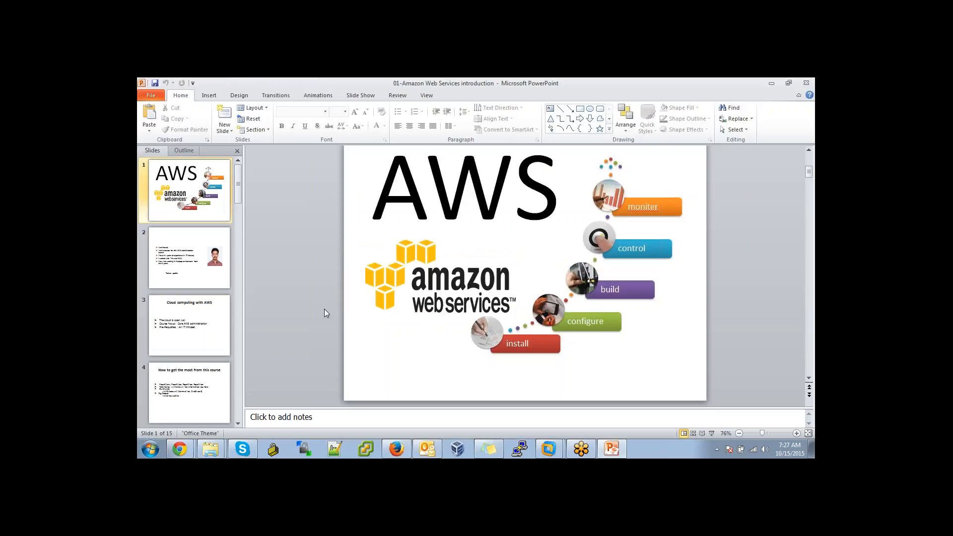
# - Show slide 7, "Building A cloud Presence : Amazon AWS", in the presentation
pyautogui.click(238, 424)
pyautogui.click(239, 424)
pyautogui.click(238, 424)
pyautogui.click(238, 424)
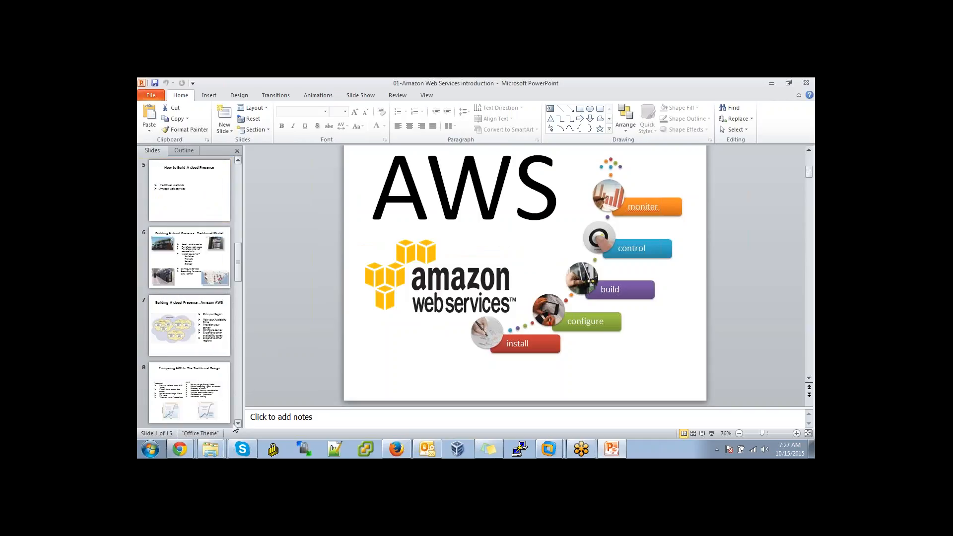
pyautogui.click(179, 313)
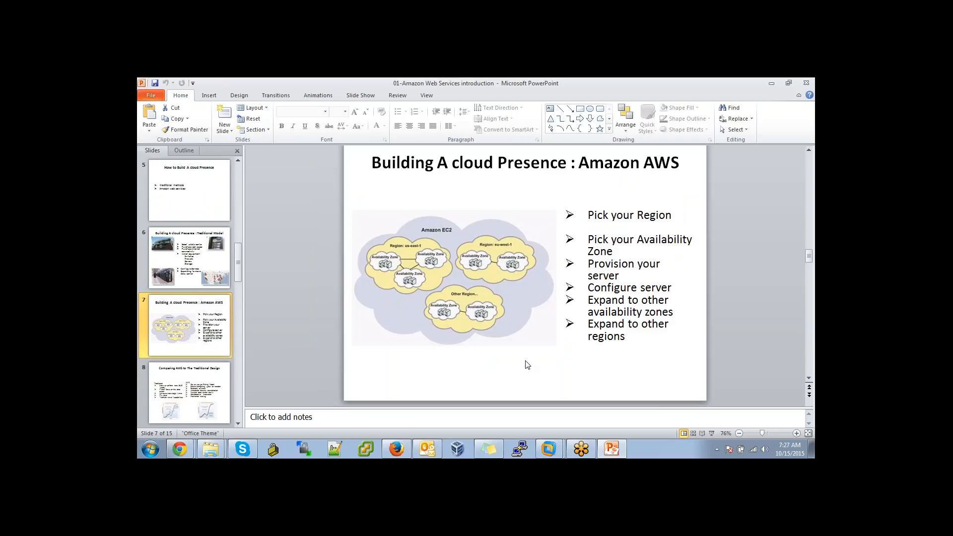
# - Return to the EC2 console in Firefox and view the list of available AWS regions without changing the region
pyautogui.click(397, 450)
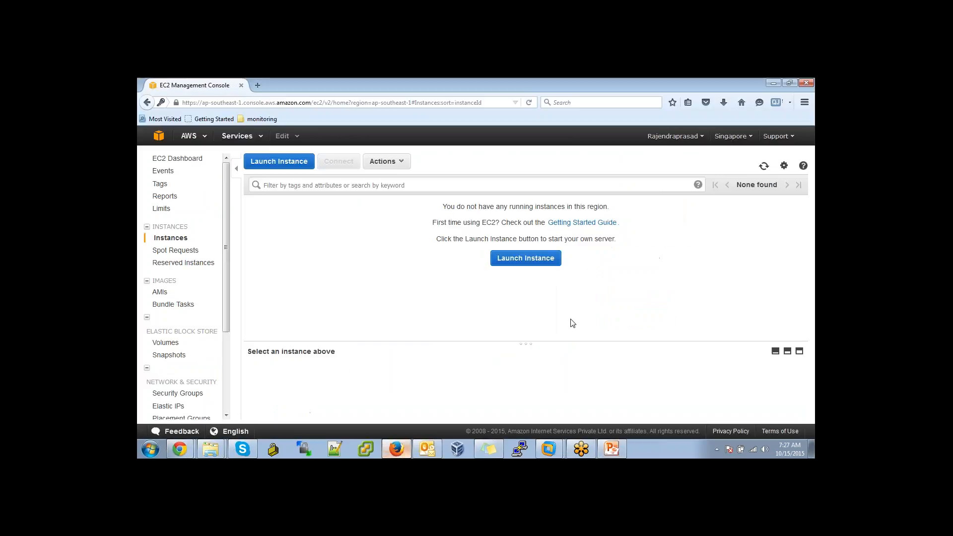
pyautogui.click(751, 142)
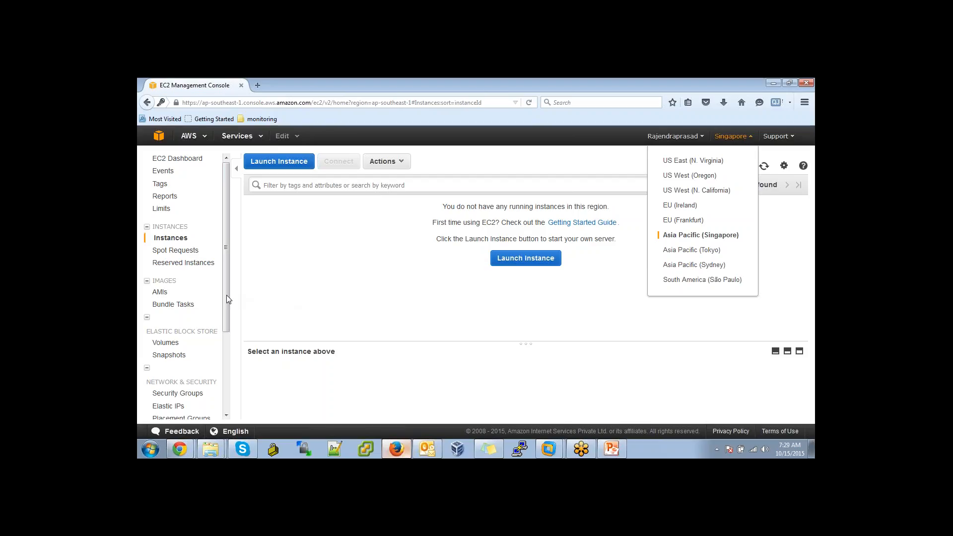
pyautogui.click(228, 310)
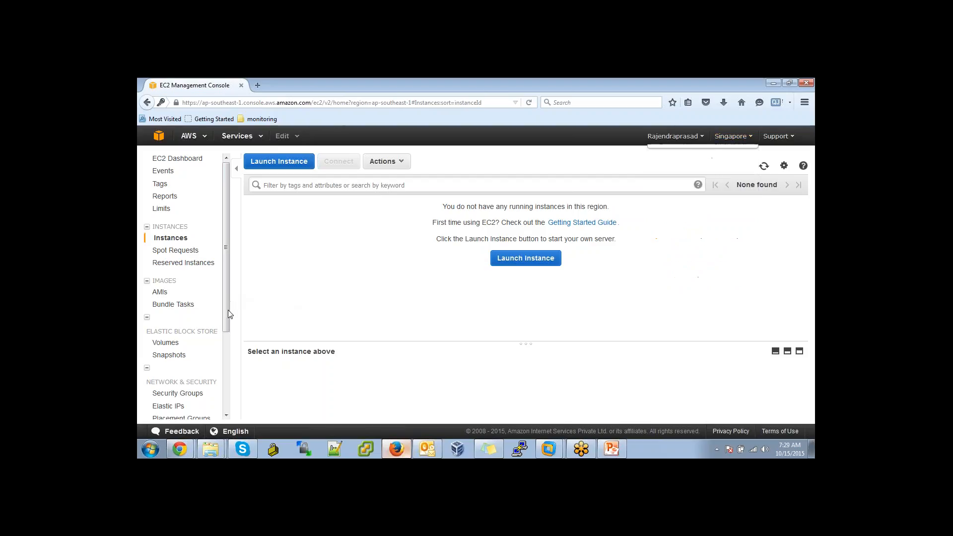
# - Open the Security Groups list and select the default group to view its details
pyautogui.click(198, 398)
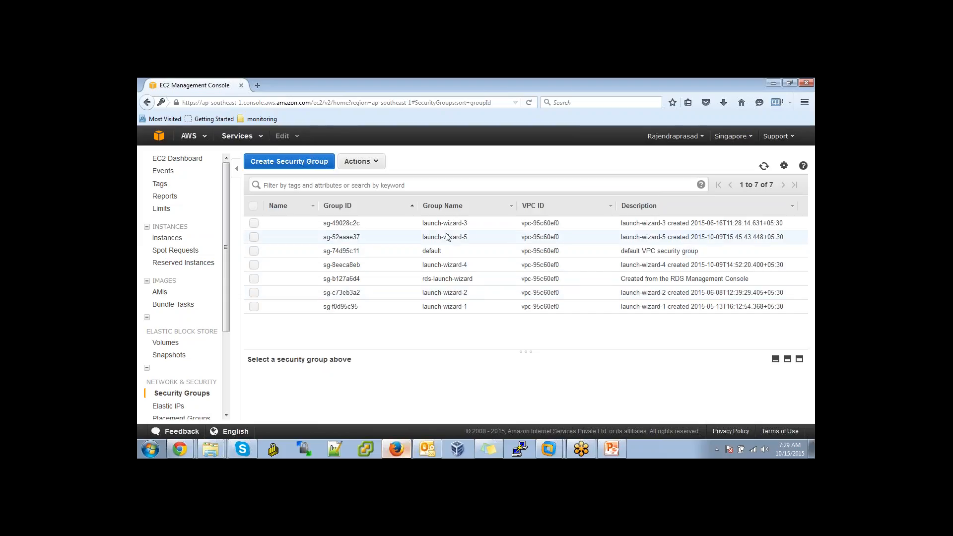
pyautogui.doubleClick(430, 255)
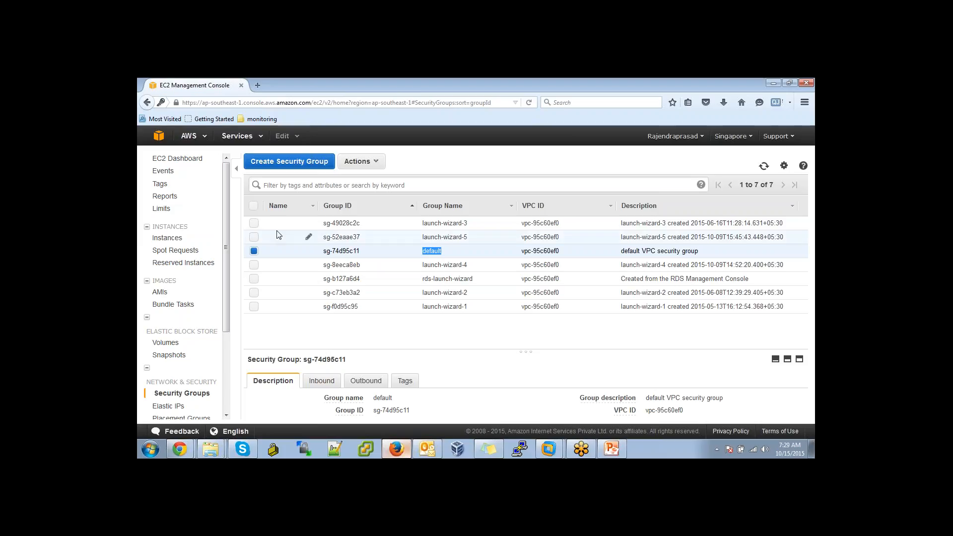
# - Begin launching an instance from the EC2 Dashboard with Amazon Linux AMI 2015.09 (HVM), keep the t2.micro type, and proceed to review
pyautogui.click(191, 159)
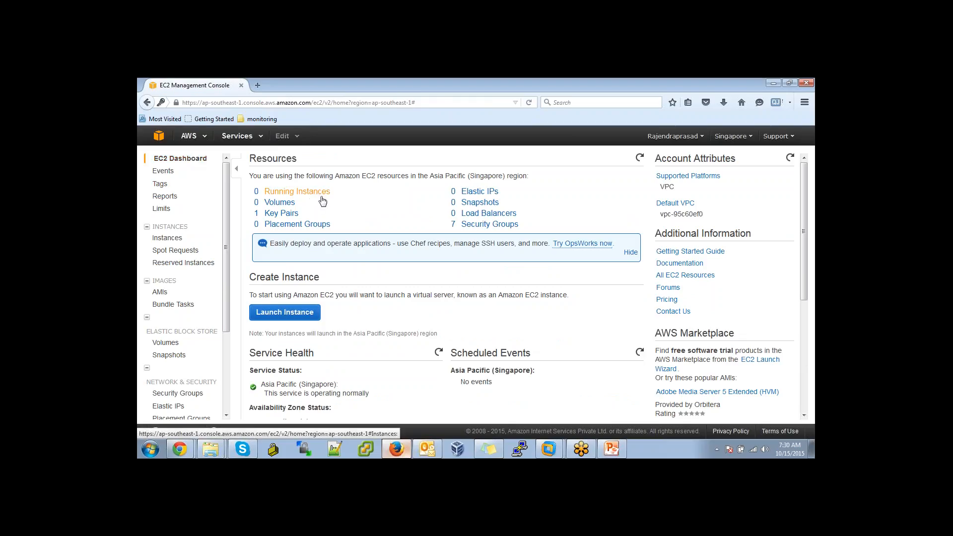
pyautogui.click(300, 316)
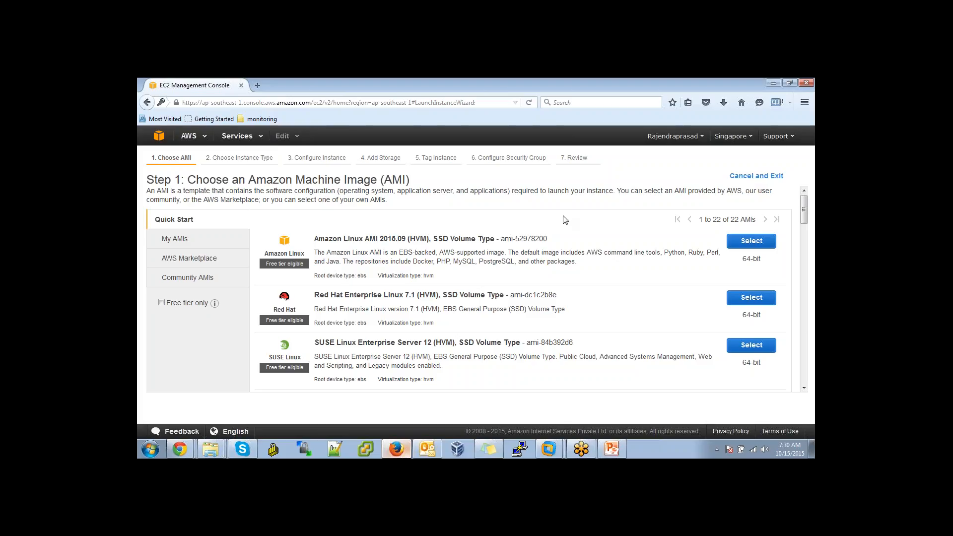
pyautogui.click(747, 241)
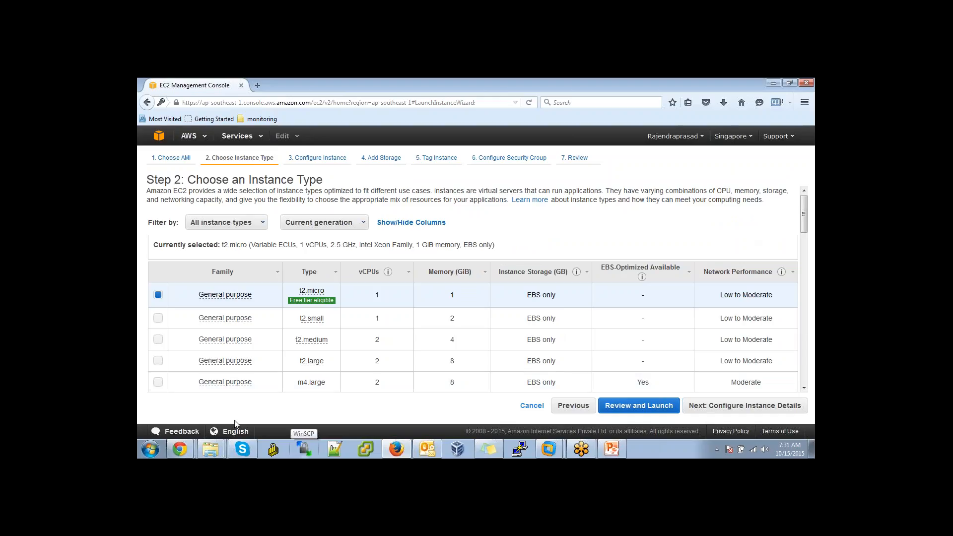
pyautogui.moveTo(320, 296)
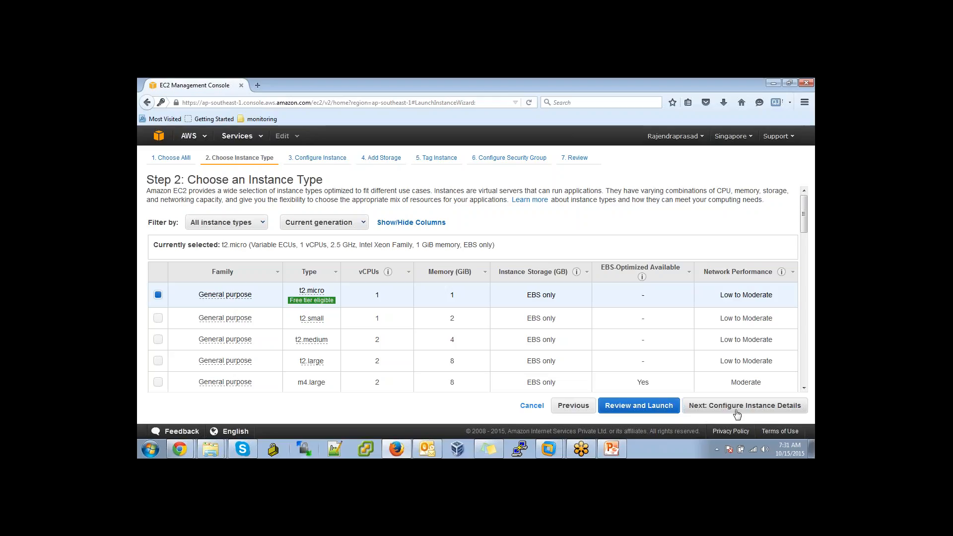
pyautogui.click(662, 408)
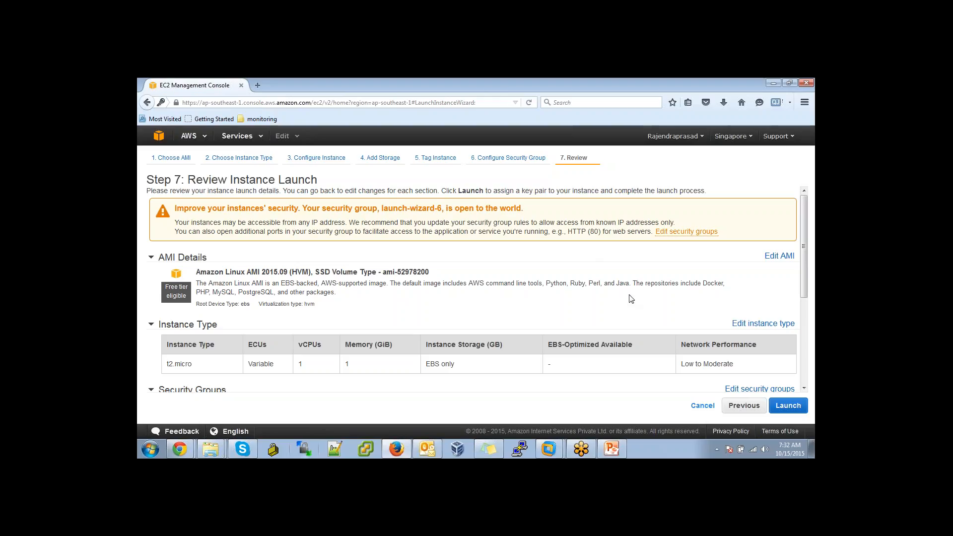
# - Edit the new security group's rule to allow All TCP traffic, and return to the launch review
pyautogui.click(804, 388)
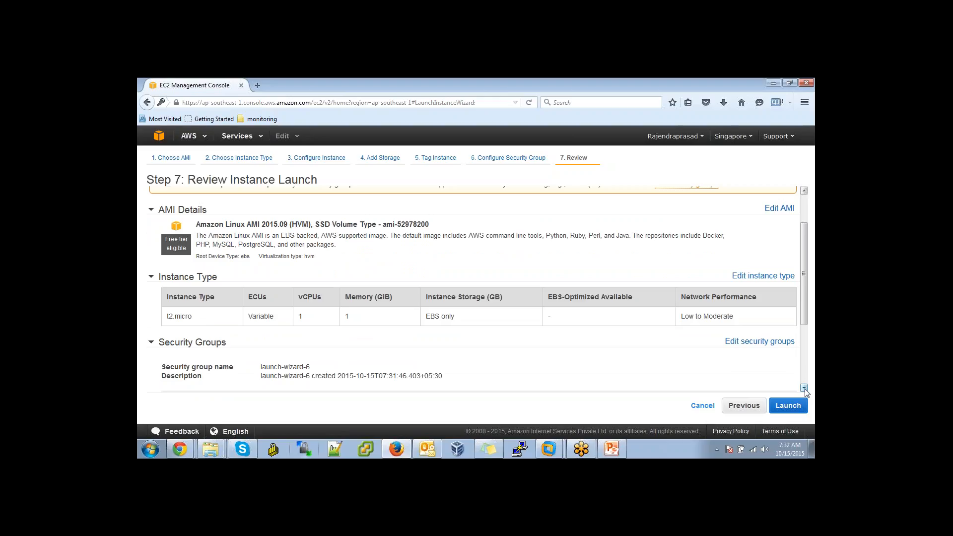
pyautogui.click(776, 349)
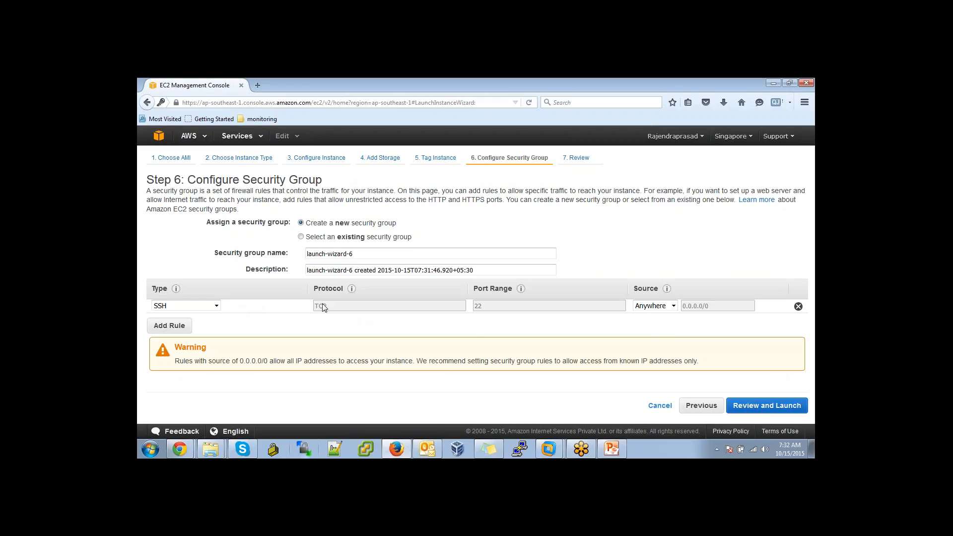
pyautogui.click(217, 306)
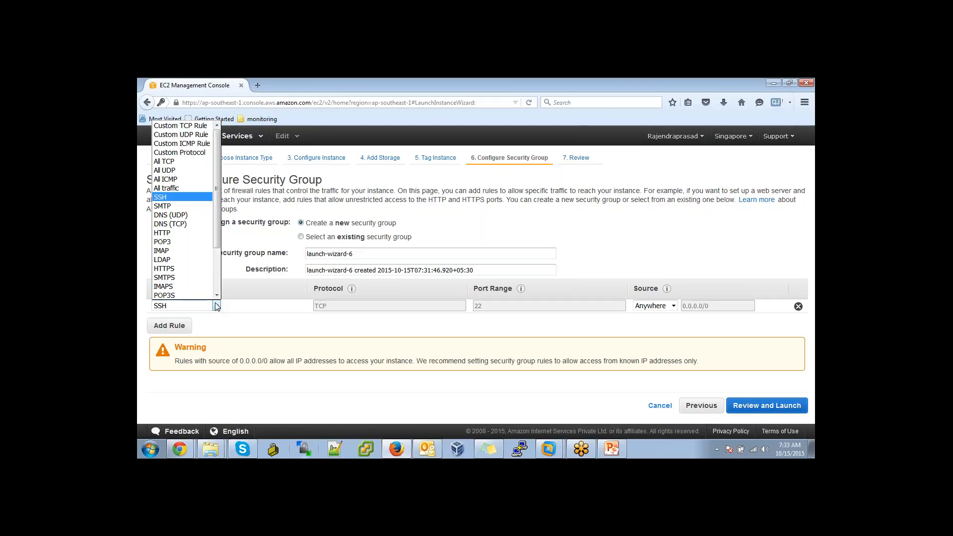
pyautogui.click(164, 162)
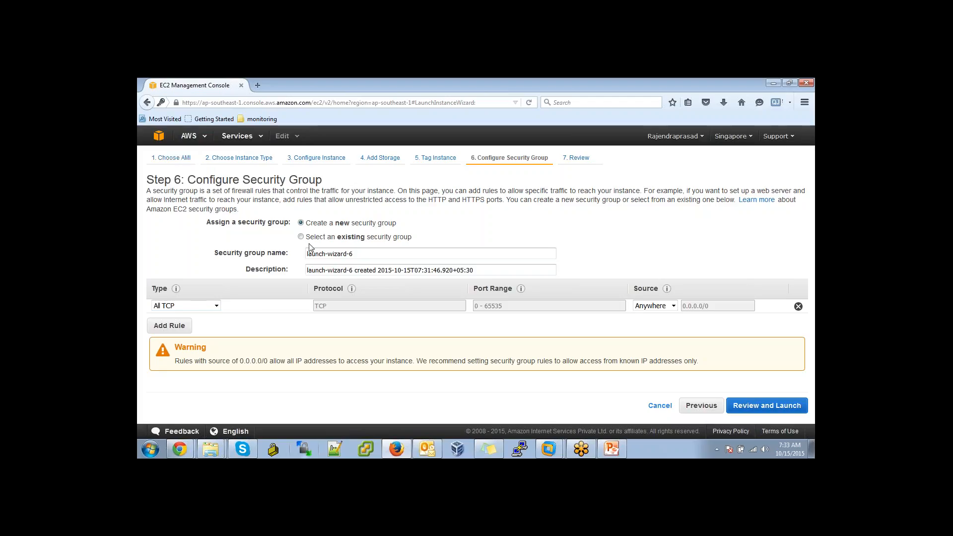
pyautogui.click(778, 407)
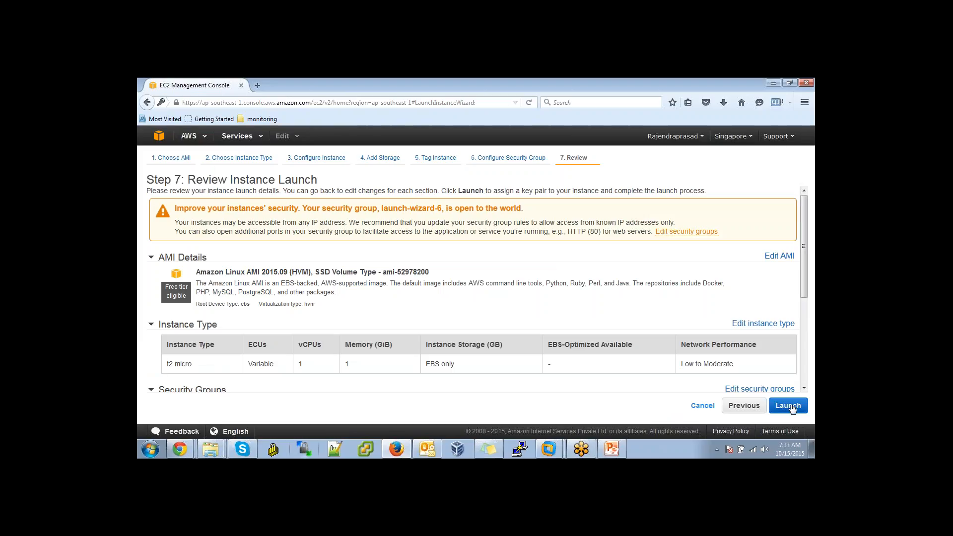
# - Launch the instance with the existing key pair test, acknowledging access to its private key file
pyautogui.click(791, 406)
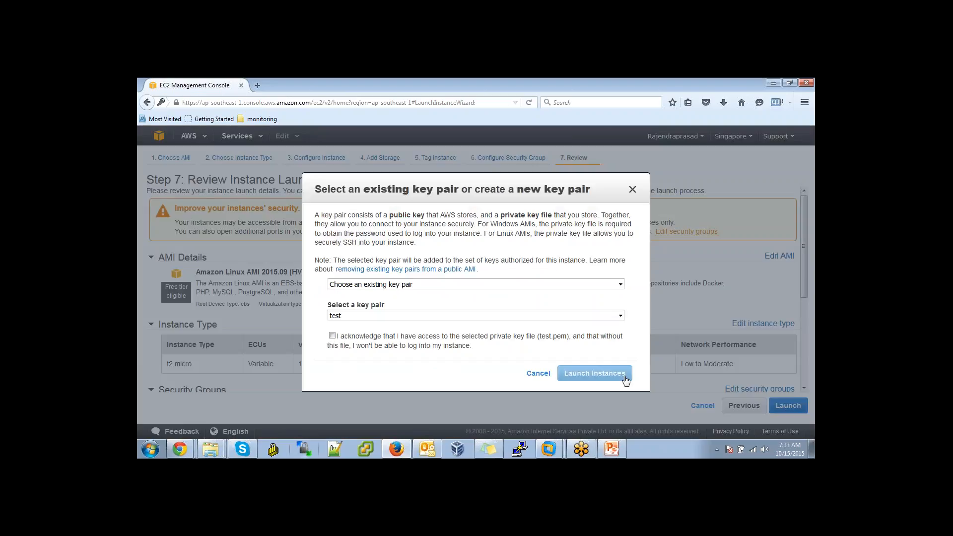
pyautogui.click(332, 335)
pyautogui.click(590, 375)
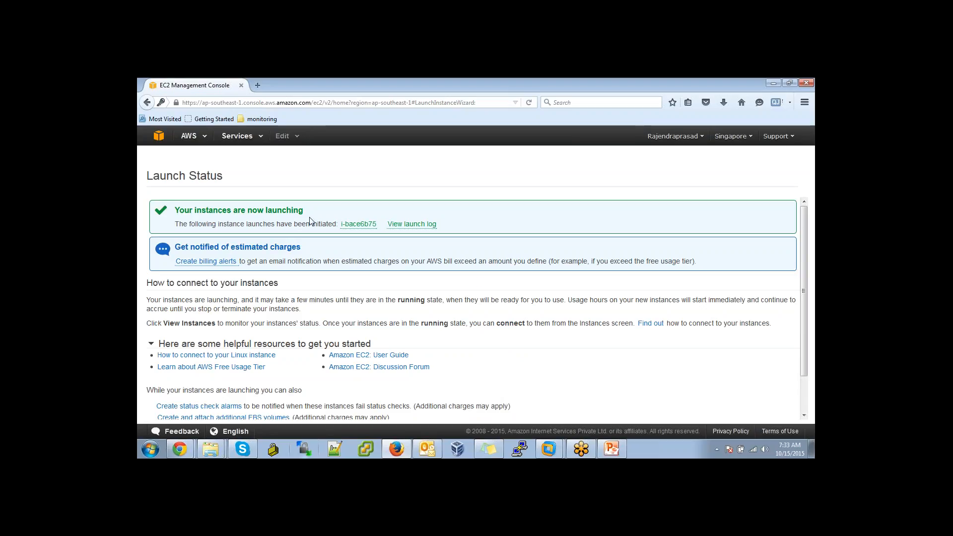
# - Open the instances list from the launch status page and highlight the new instance's private IP address
pyautogui.scroll(-2, 309, 224)
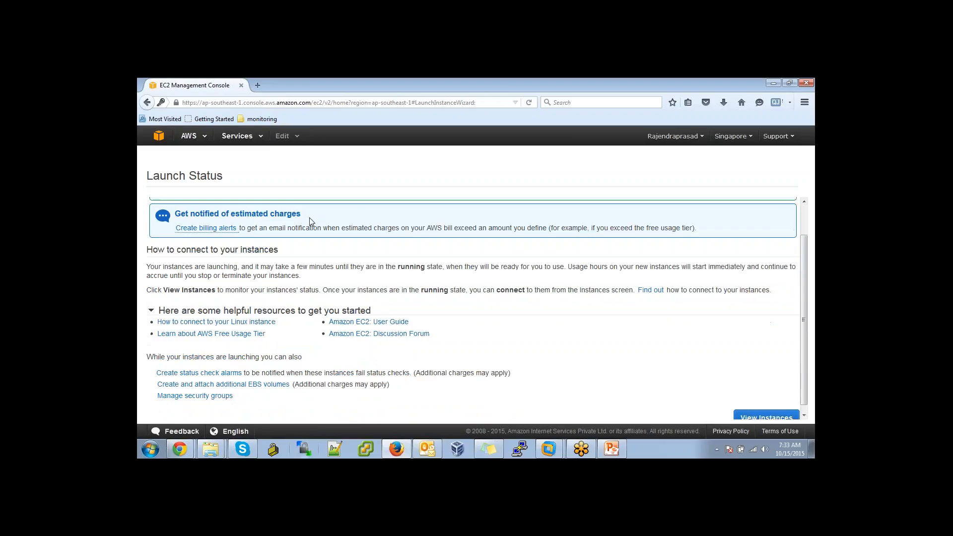
pyautogui.click(772, 411)
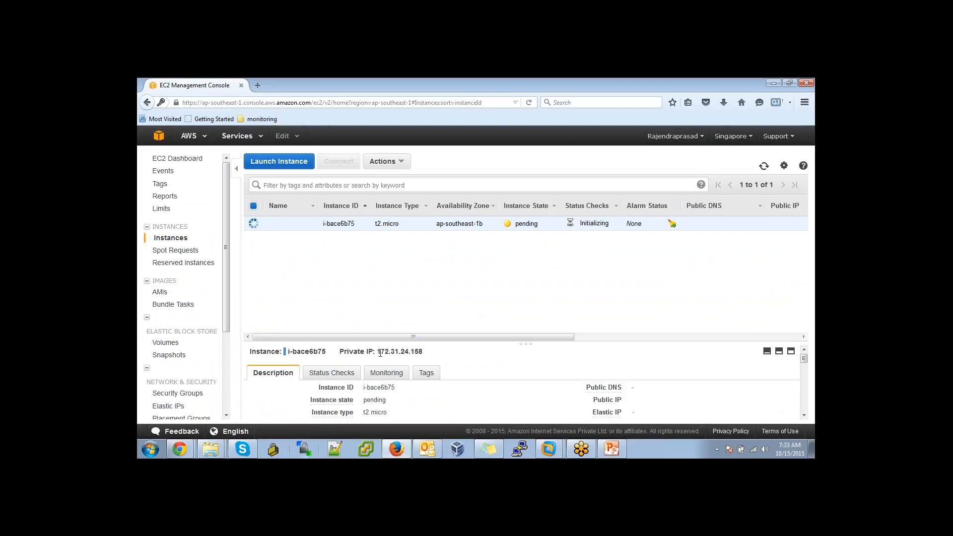
pyautogui.moveTo(378, 351); pyautogui.dragTo(425, 353)
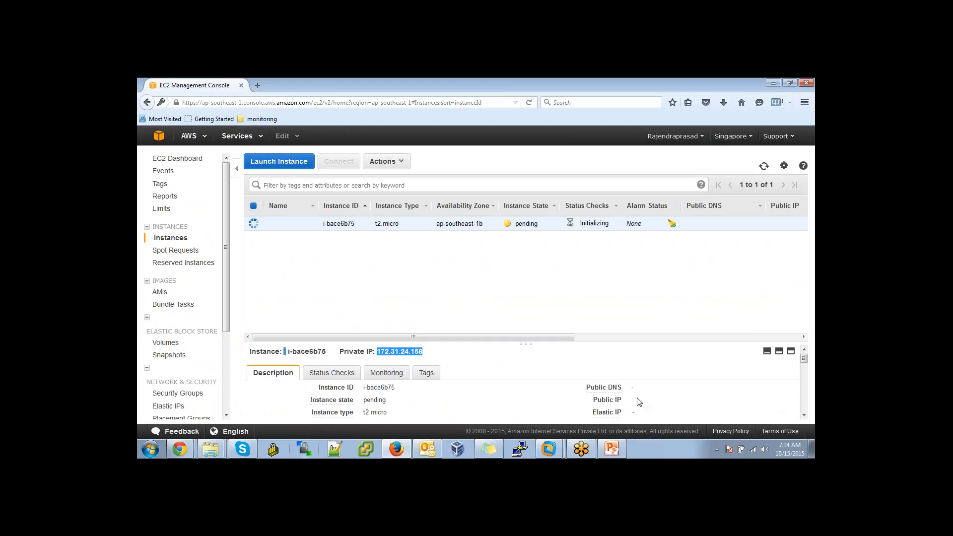
# - Check the new instance's description details and highlight its public IP address in the instances list
pyautogui.click(803, 416)
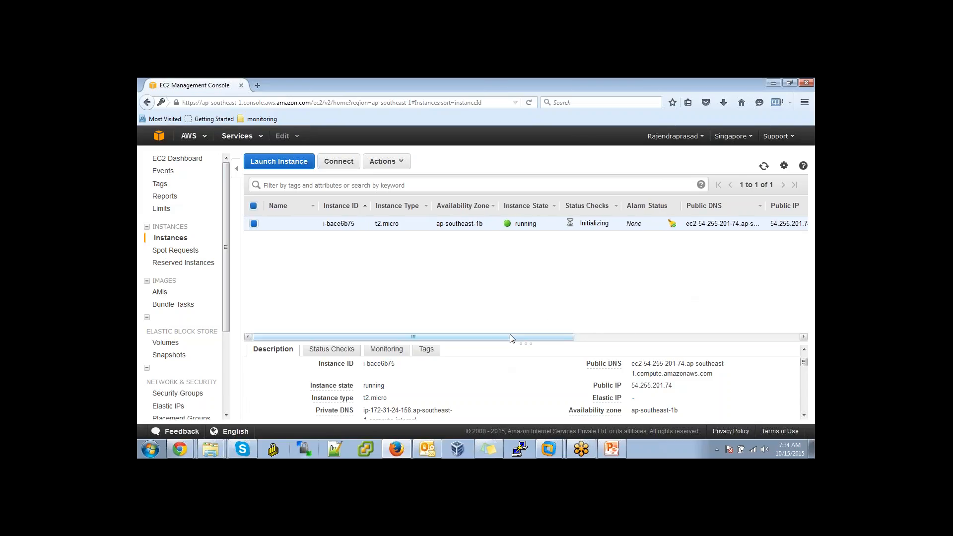
pyautogui.moveTo(518, 337); pyautogui.dragTo(663, 333)
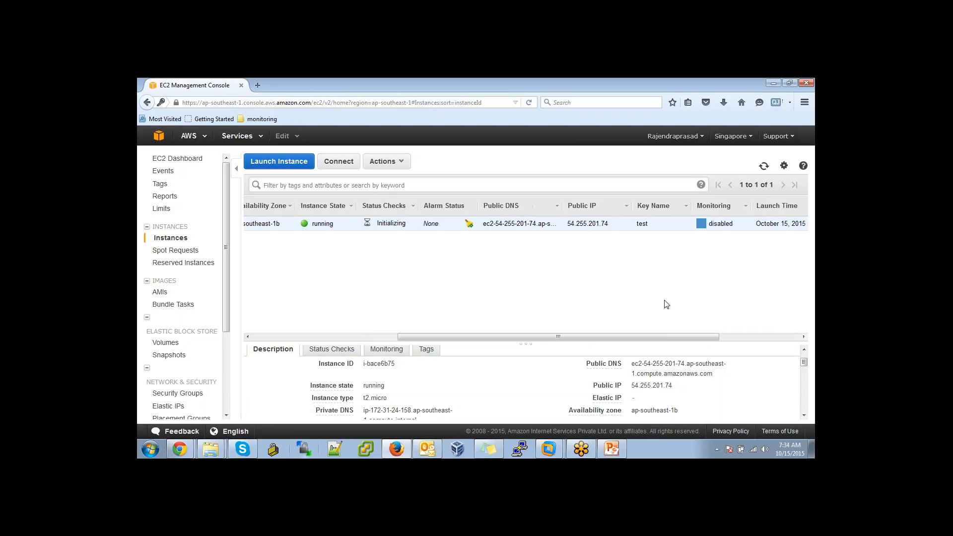
pyautogui.moveTo(567, 225); pyautogui.dragTo(609, 226)
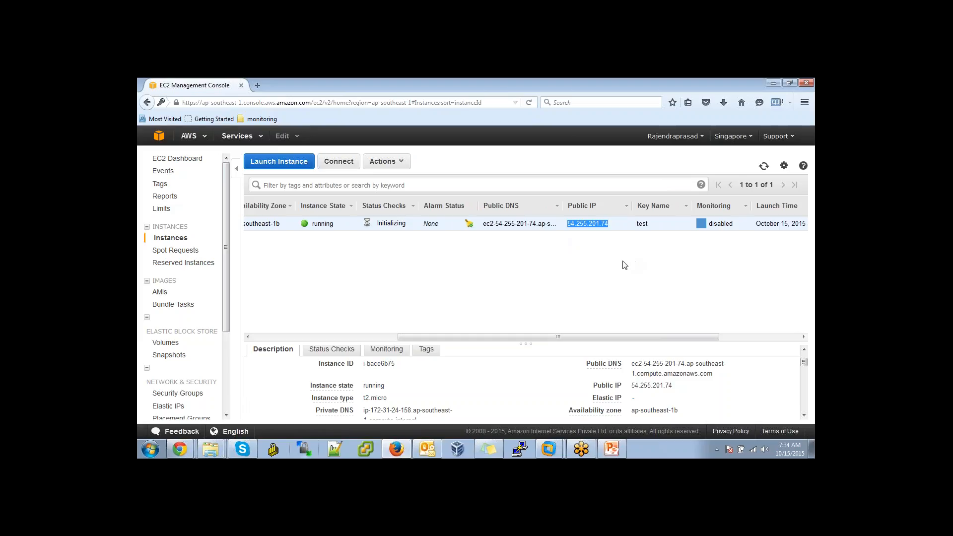
# - Try to connect to 54.255.201.74 over SSH in PuTTY, and close the session window
pyautogui.click(526, 447)
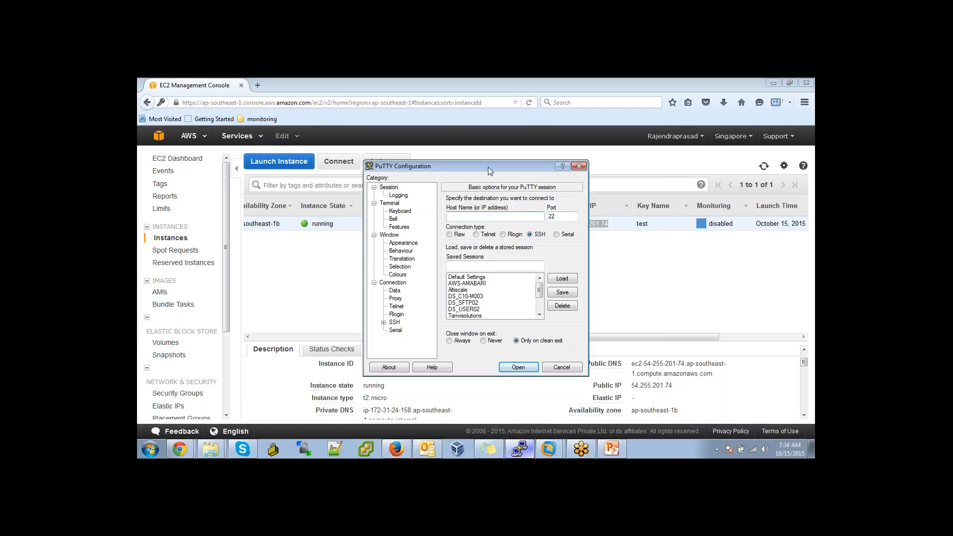
pyautogui.moveTo(488, 166); pyautogui.dragTo(657, 178)
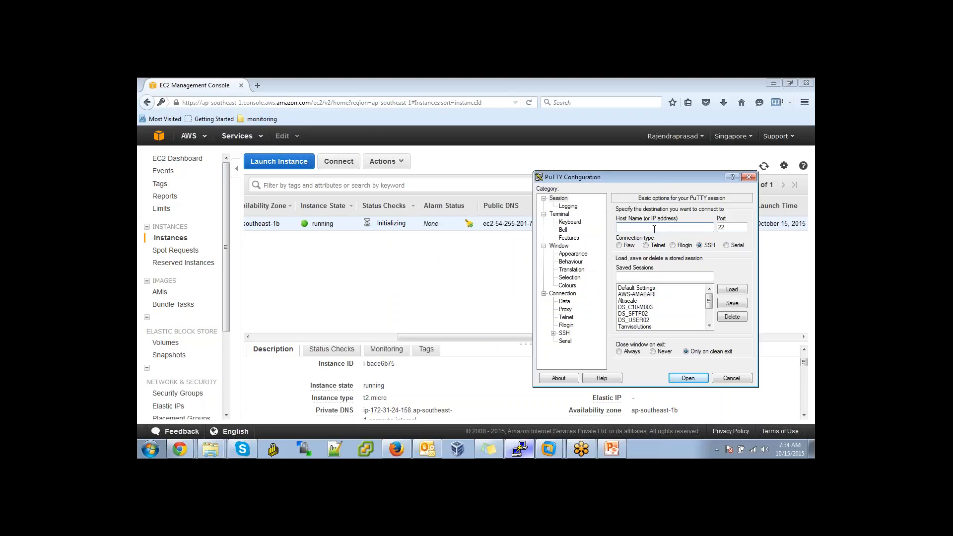
pyautogui.write('54.255.201.74')
pyautogui.click(695, 378)
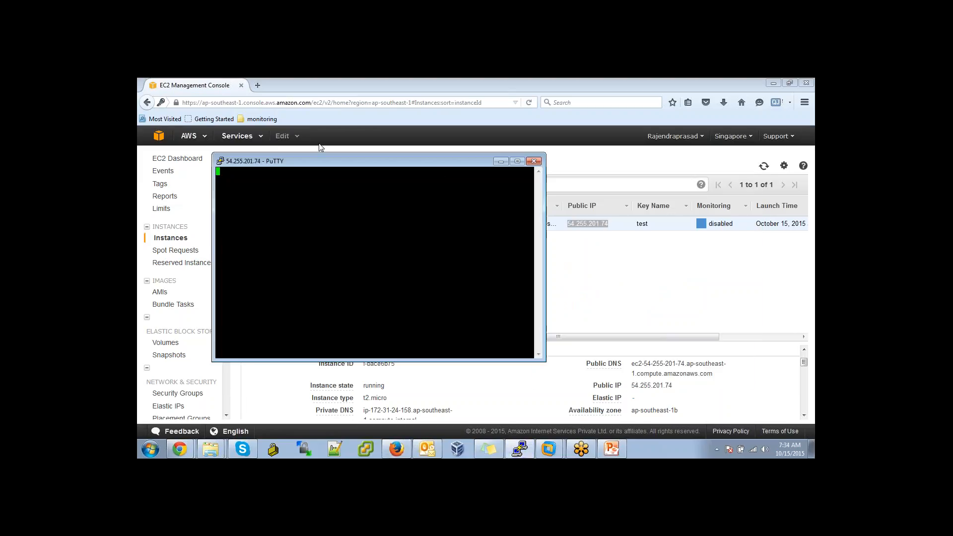
pyautogui.click(525, 298)
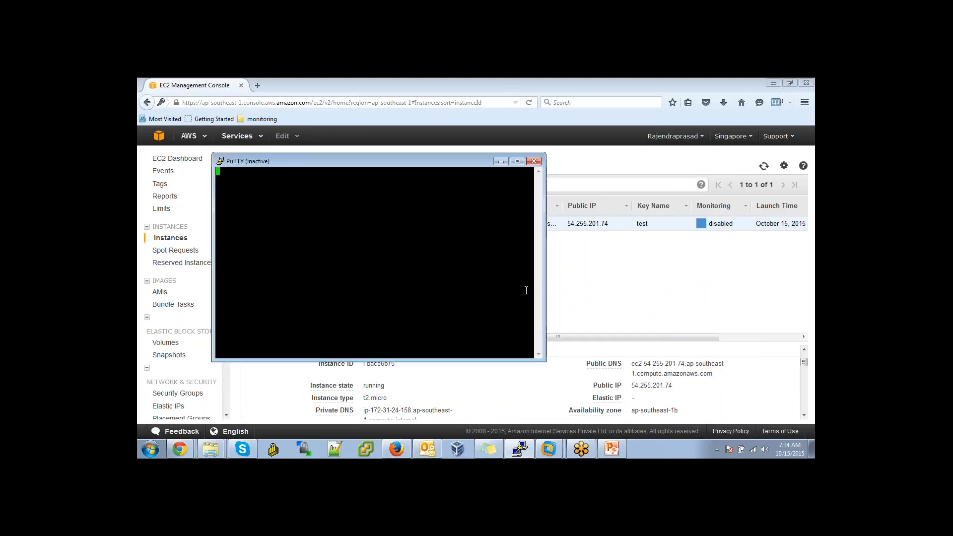
pyautogui.click(534, 161)
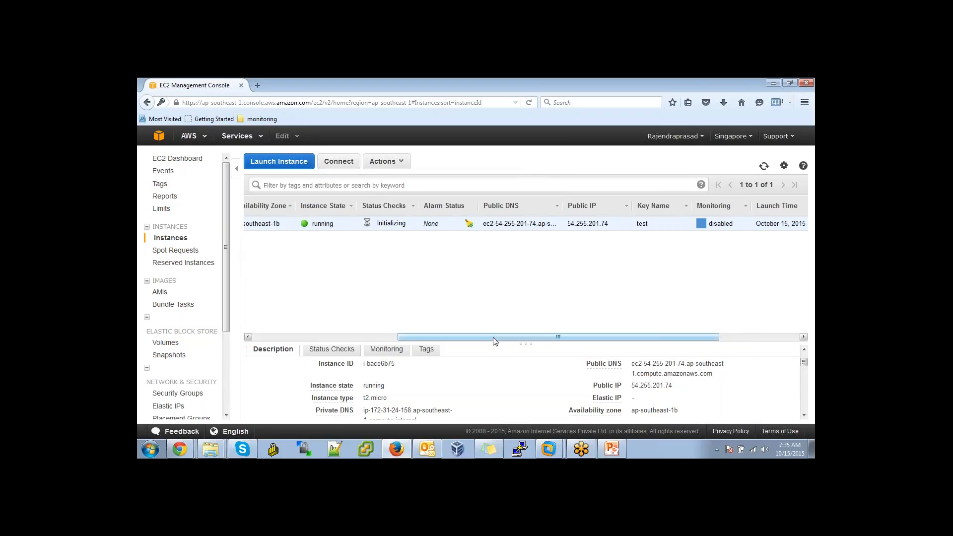
# - Assign the default security group to the running instance in the EC2 console, alongside launch-wizard-6
pyautogui.moveTo(491, 337); pyautogui.dragTo(280, 333)
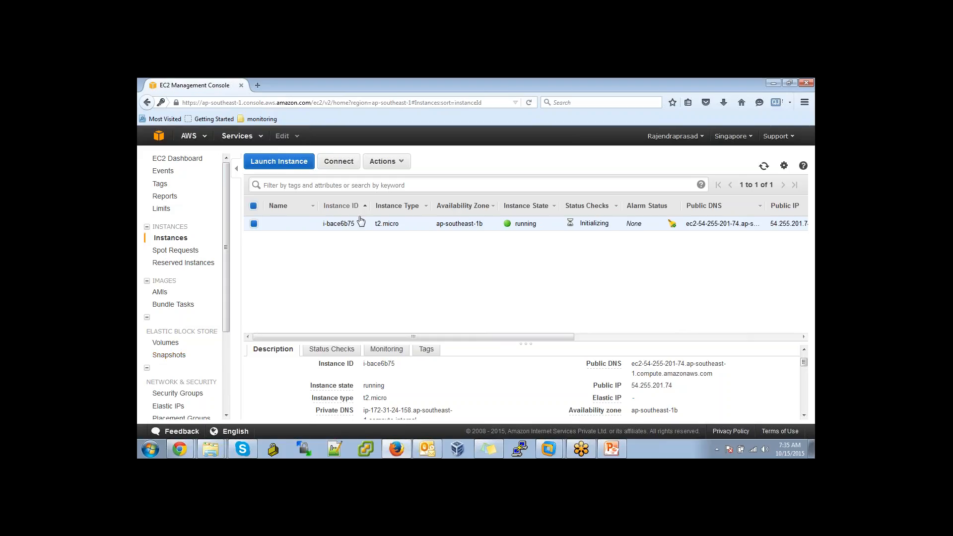
pyautogui.rightClick(341, 223)
pyautogui.moveTo(411, 278)
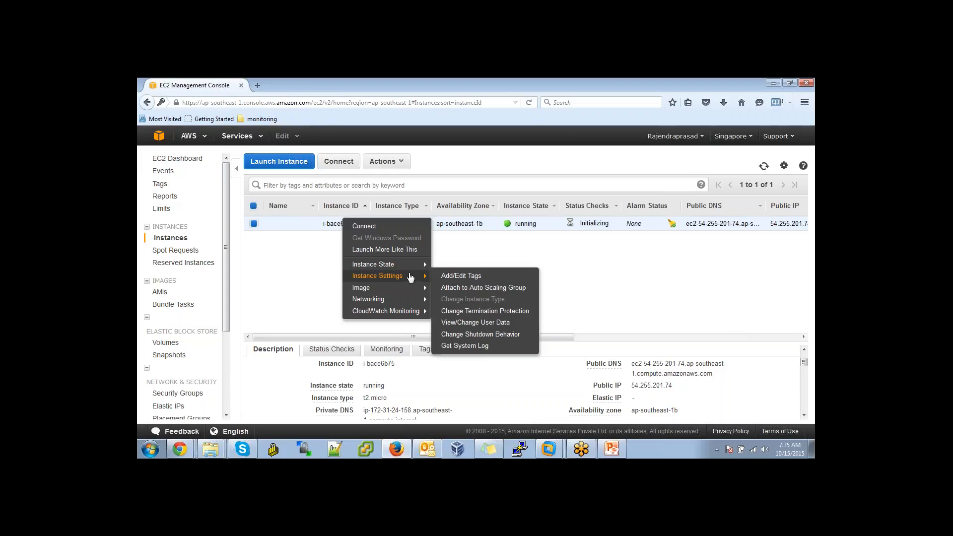
pyautogui.moveTo(412, 300)
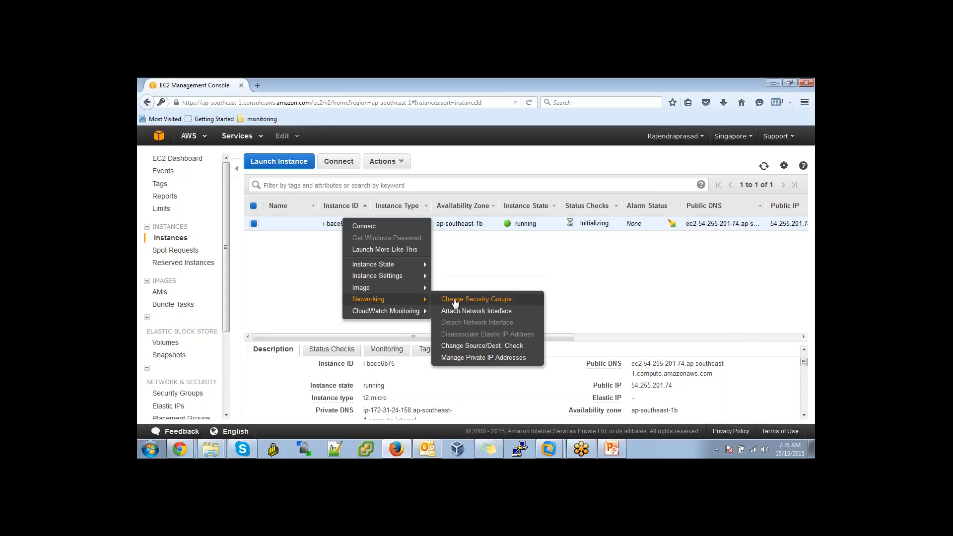
pyautogui.click(505, 304)
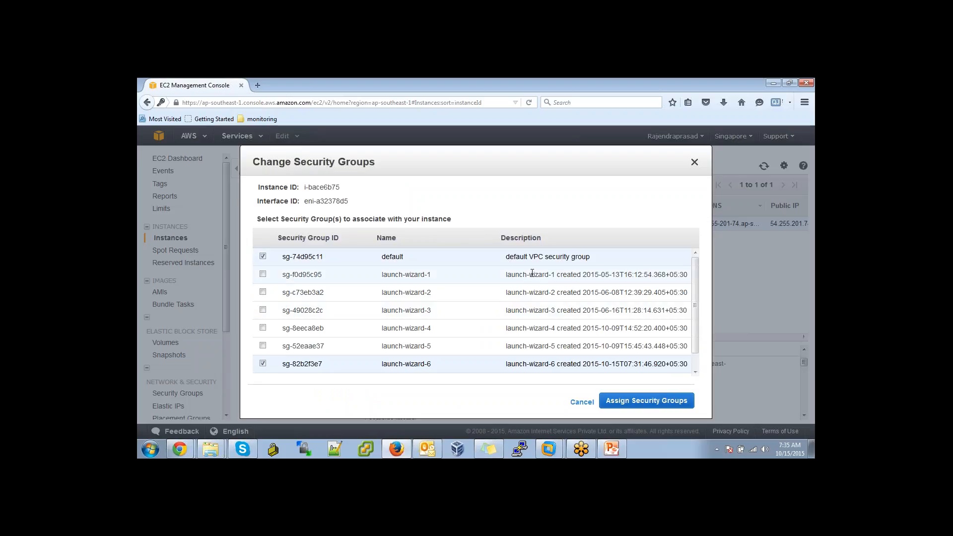
pyautogui.click(649, 403)
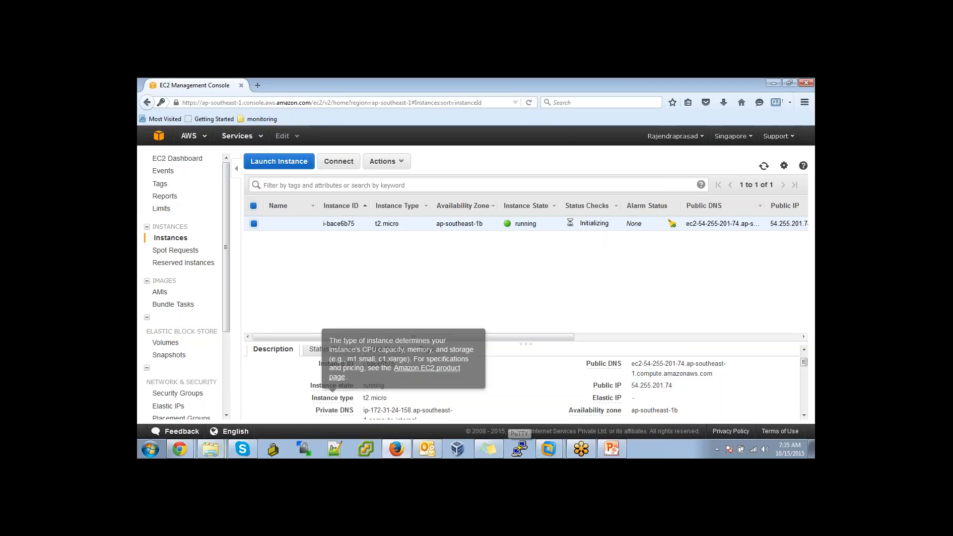
# - Try another PuTTY SSH session to 54.255.201.74, abandoning the connection at the host key alert
pyautogui.rightClick(527, 454)
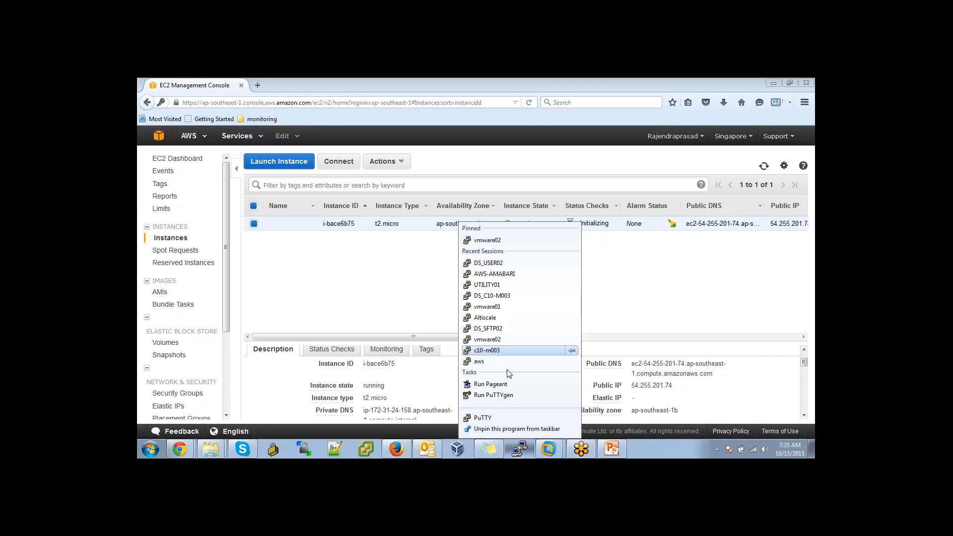
pyautogui.click(504, 419)
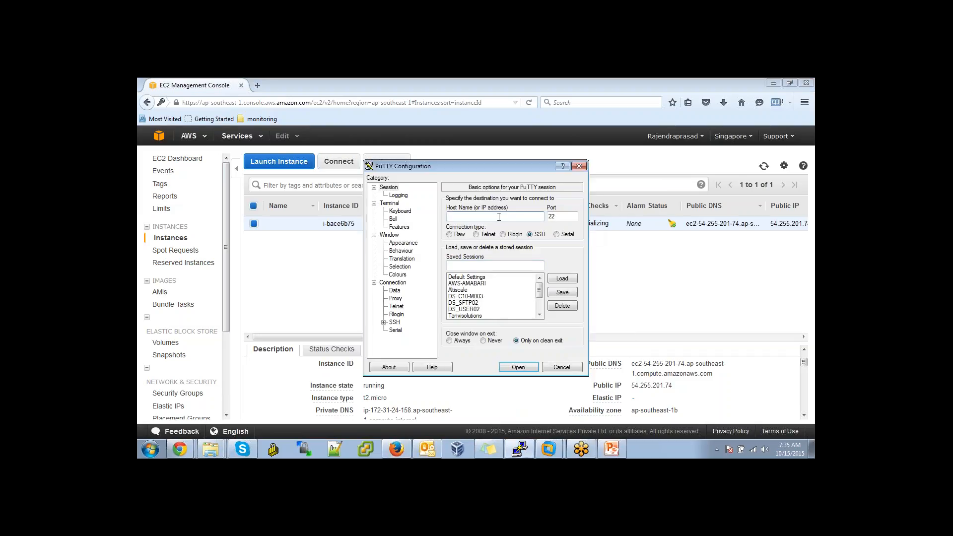
pyautogui.rightClick(499, 217)
pyautogui.click(522, 260)
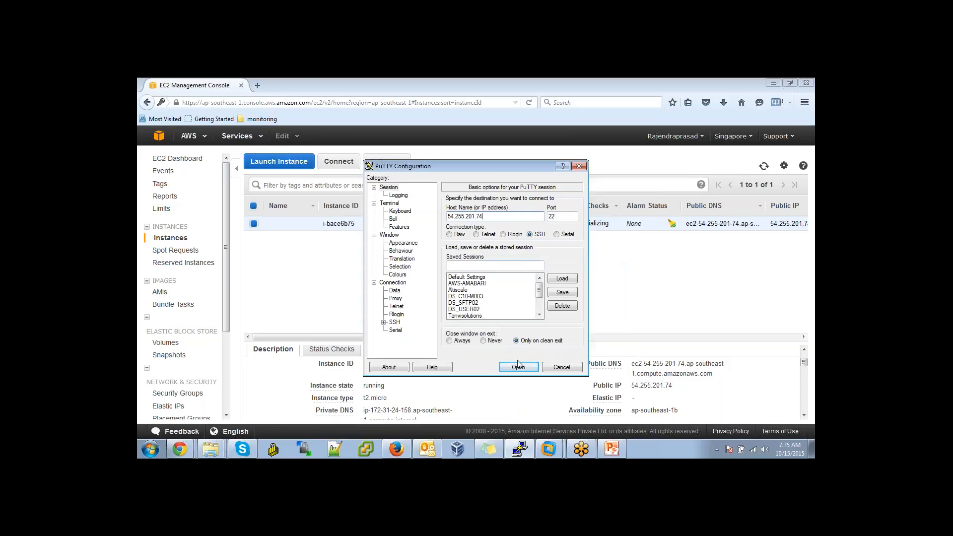
pyautogui.click(518, 367)
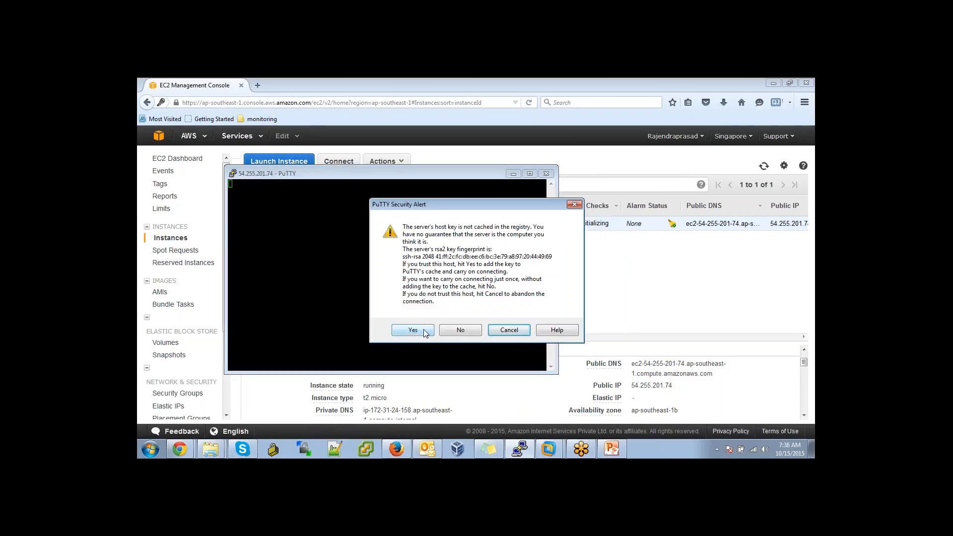
pyautogui.click(524, 333)
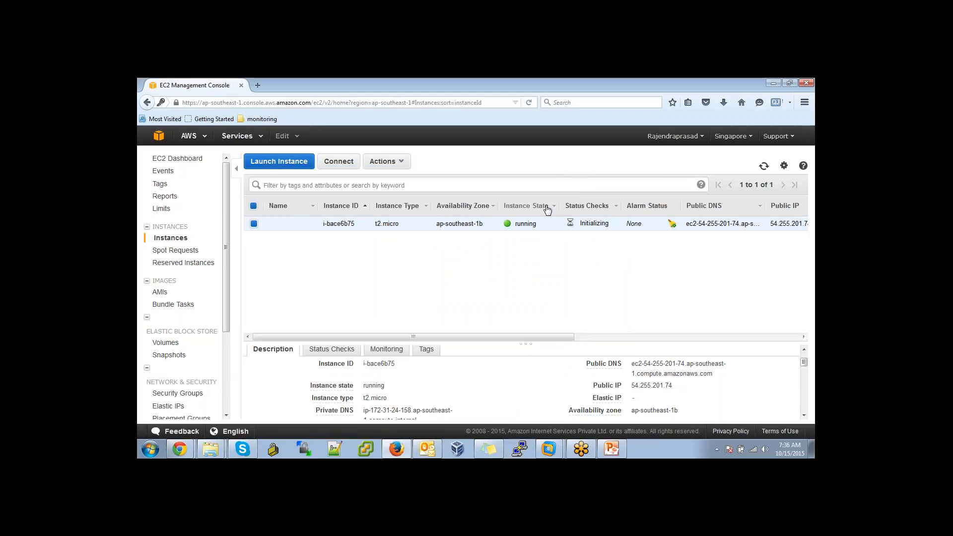
# - Configure a new PuTTY session for host 54.255.201.74 with the aws private key file for SSH authentication
pyautogui.rightClick(518, 451)
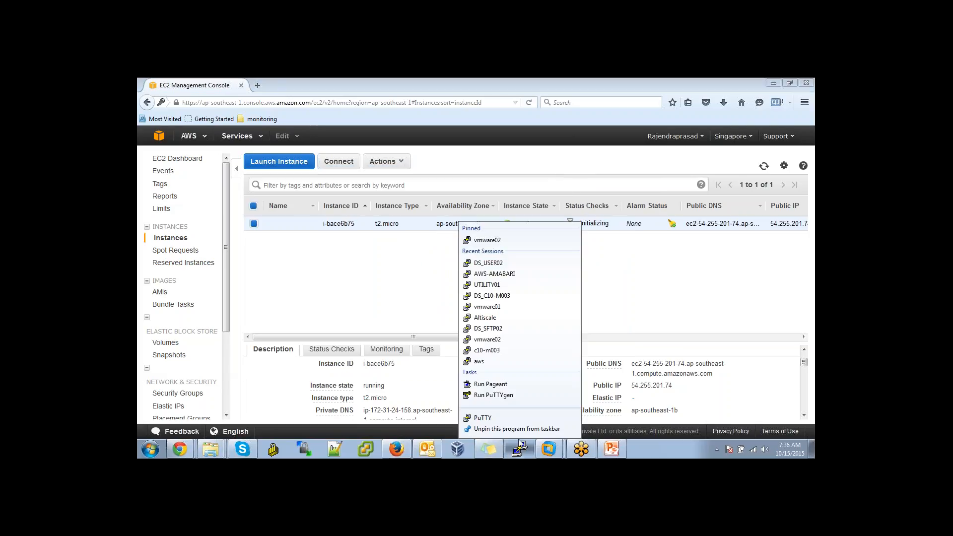
pyautogui.click(506, 417)
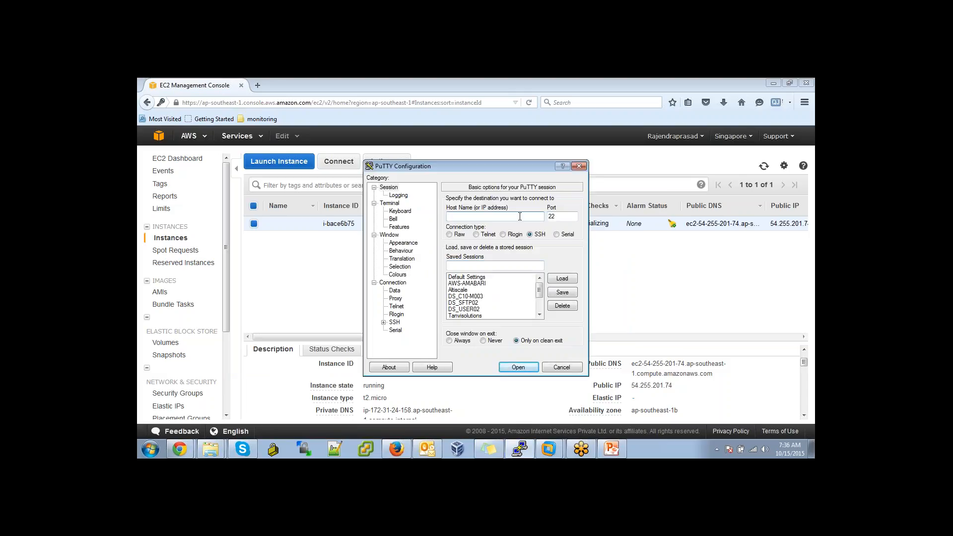
pyautogui.write('54.255.201.74')
pyautogui.click(384, 322)
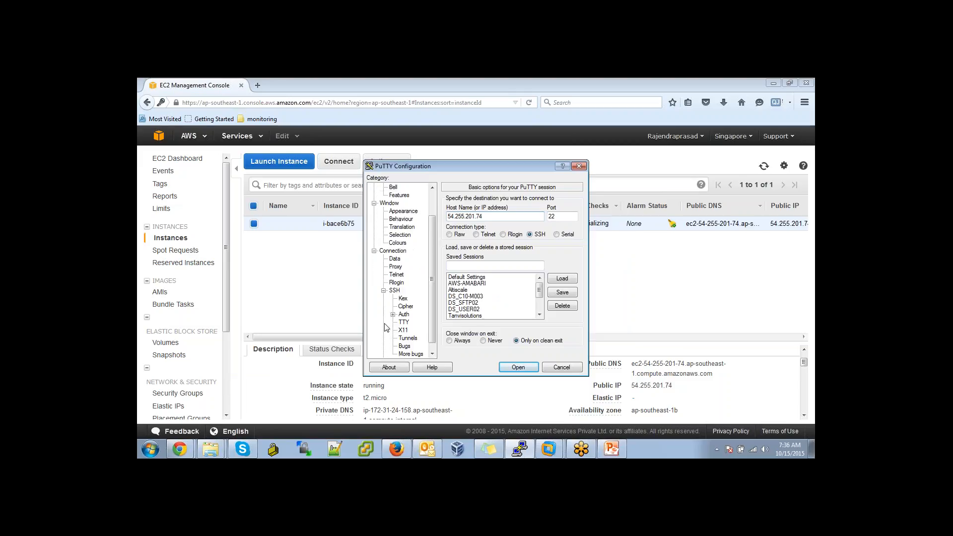
pyautogui.click(393, 315)
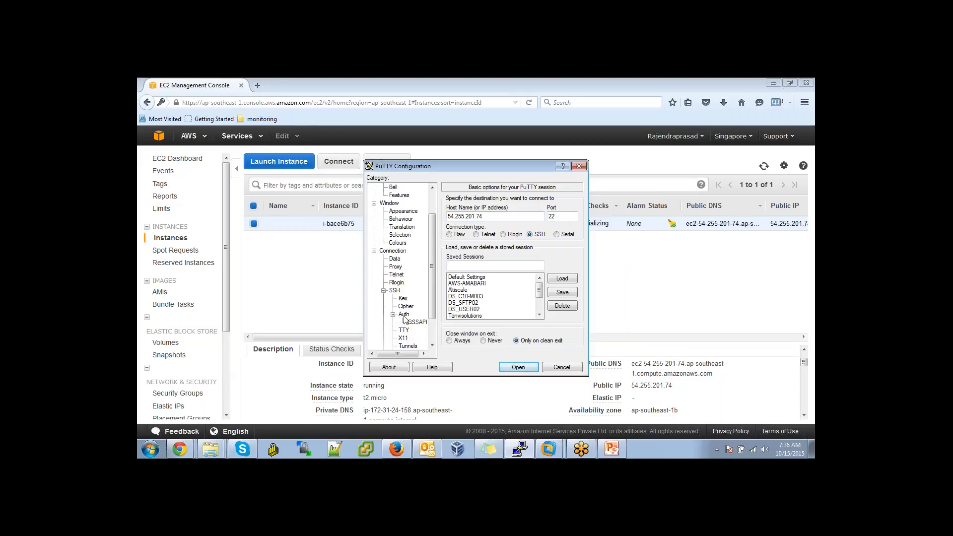
pyautogui.click(404, 314)
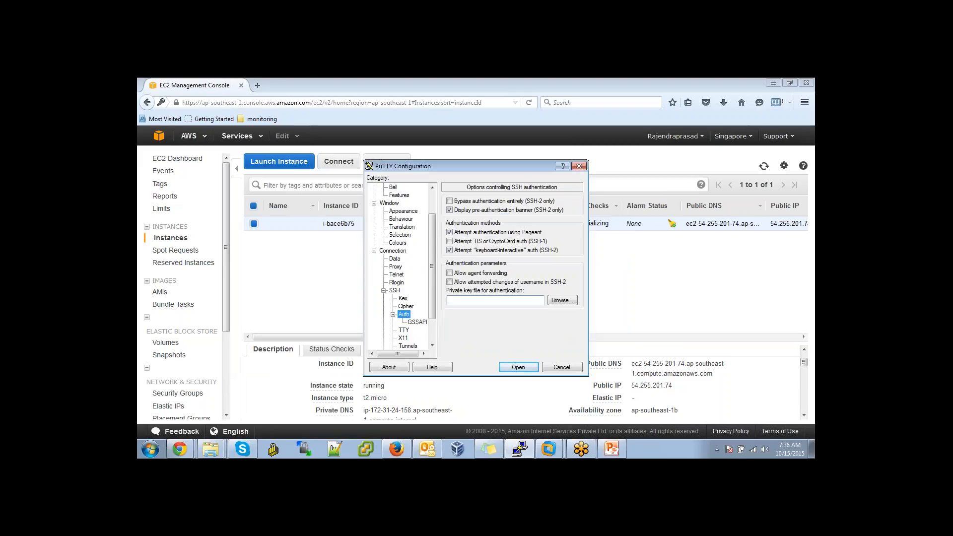
pyautogui.click(567, 304)
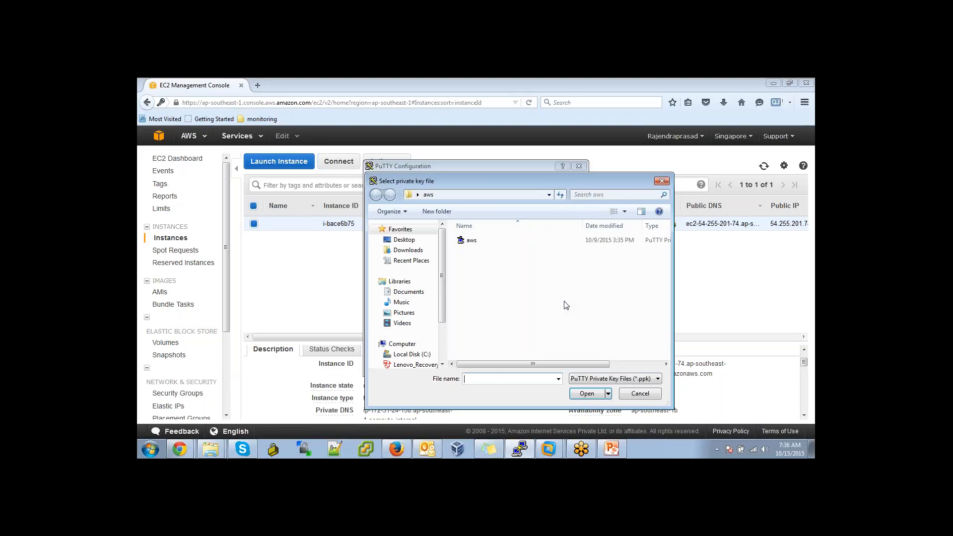
pyautogui.click(469, 242)
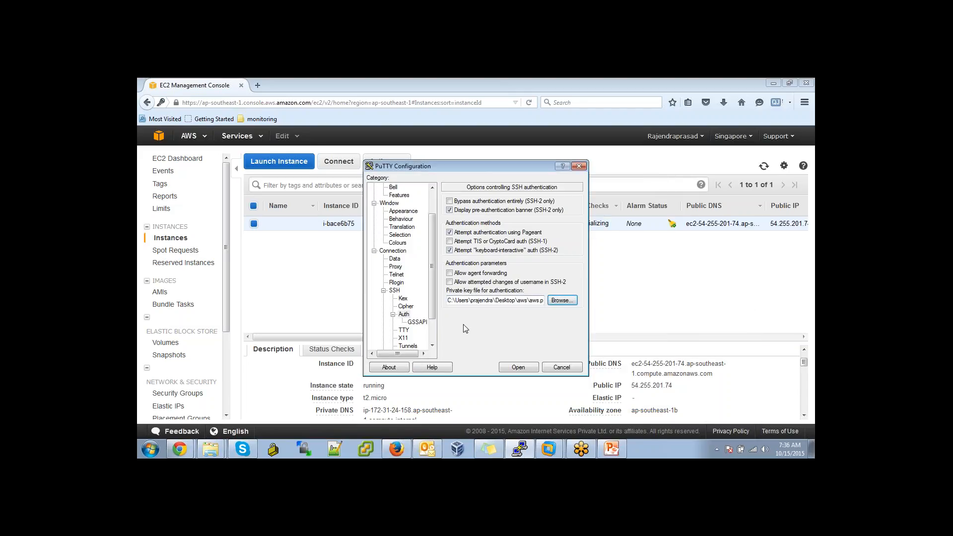
# - Open the configured SSH session, begin the login name with ec2, and move the terminal clear of the instances list
pyautogui.click(509, 367)
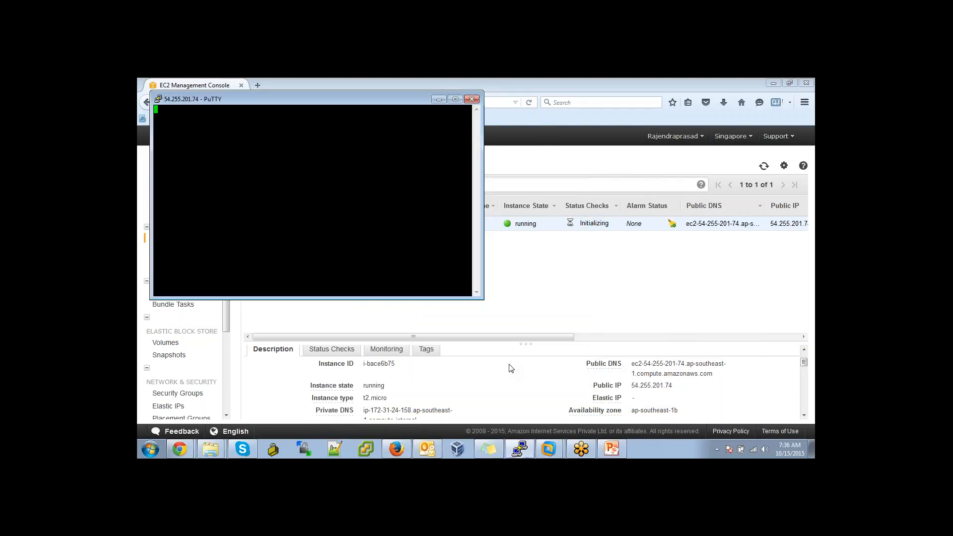
pyautogui.click(413, 330)
pyautogui.moveTo(303, 99); pyautogui.dragTo(476, 195)
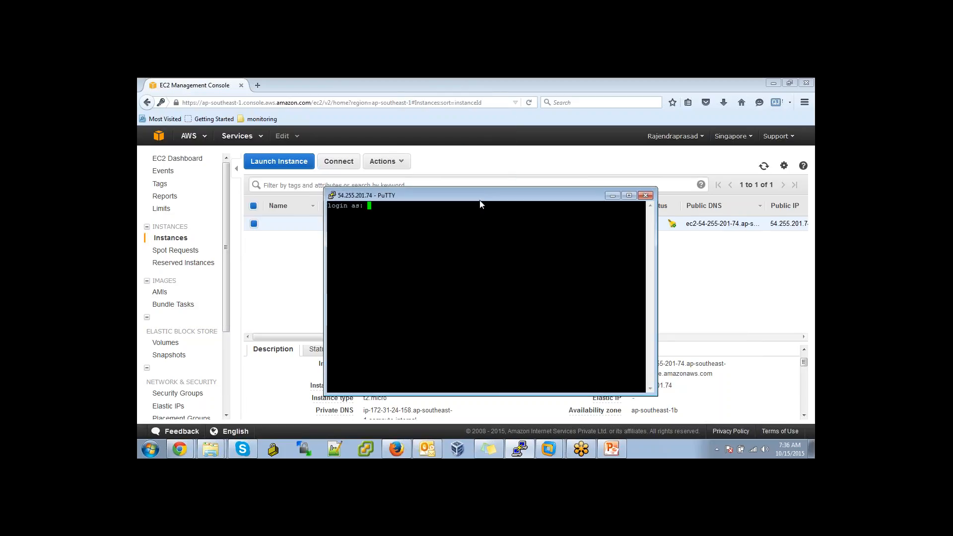
pyautogui.write('ec2')
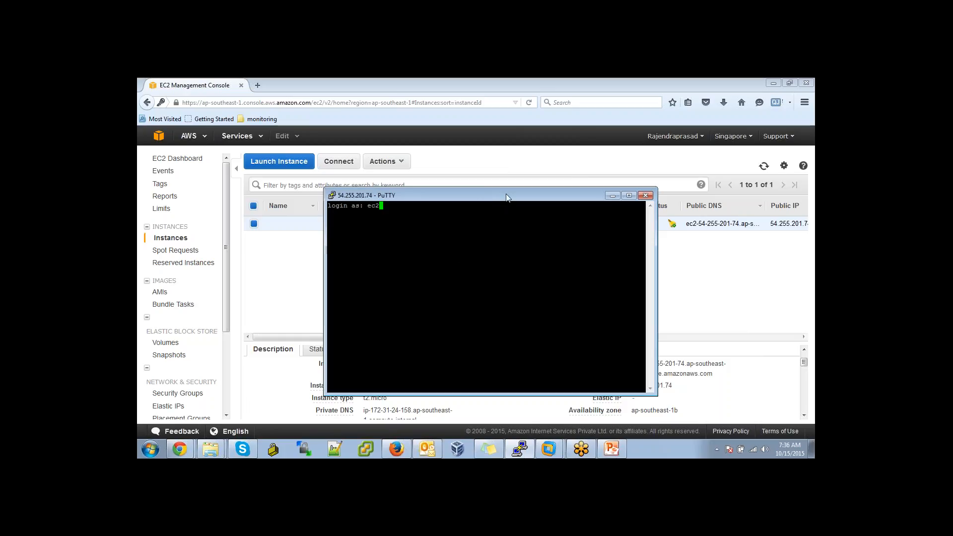
pyautogui.moveTo(507, 198); pyautogui.dragTo(618, 155)
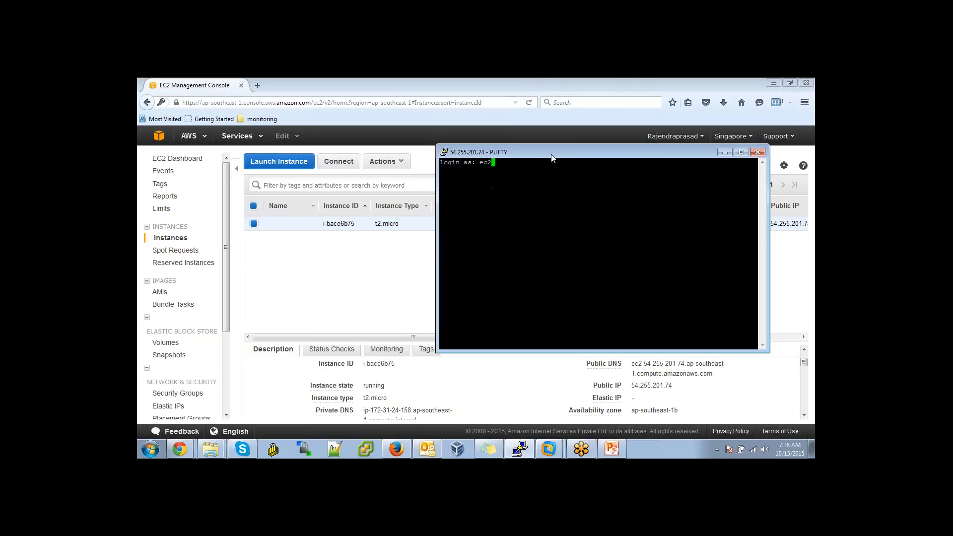
pyautogui.moveTo(555, 157); pyautogui.dragTo(506, 281)
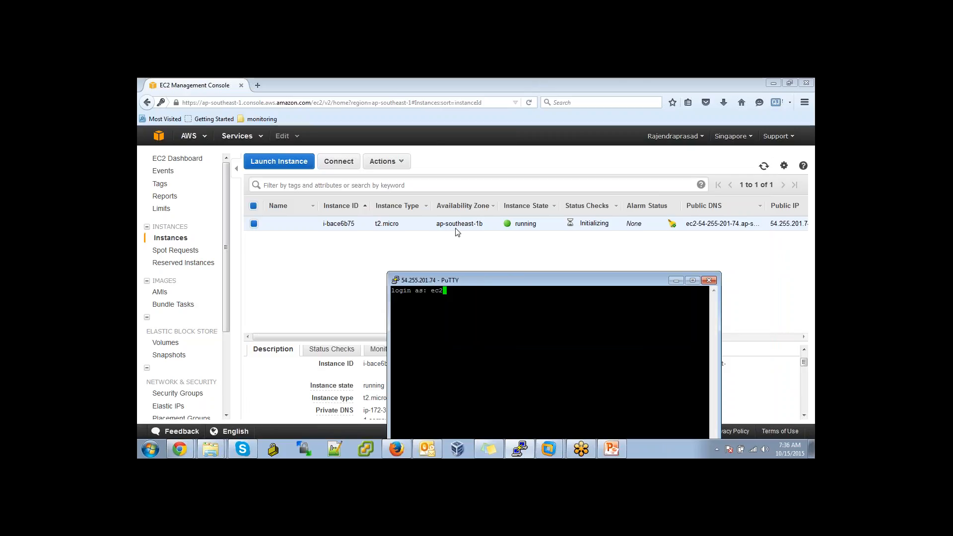
pyautogui.rightClick(338, 225)
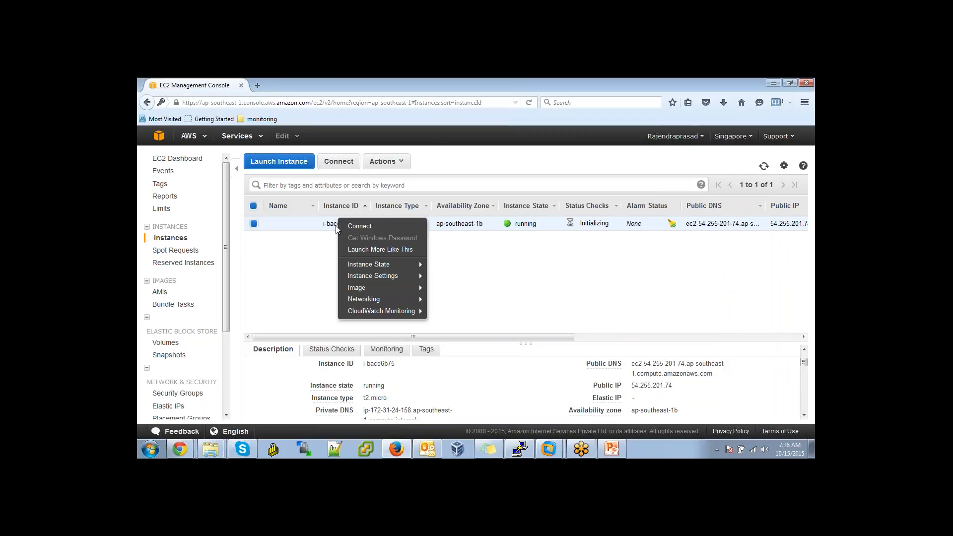
pyautogui.click(360, 226)
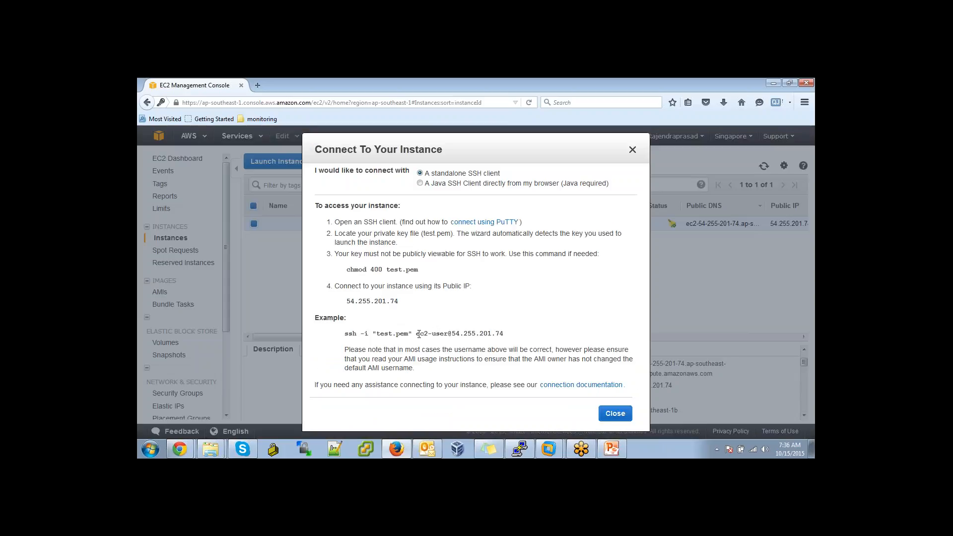
pyautogui.moveTo(418, 334); pyautogui.dragTo(511, 338)
pyautogui.hotkey('ctrl', 'c')
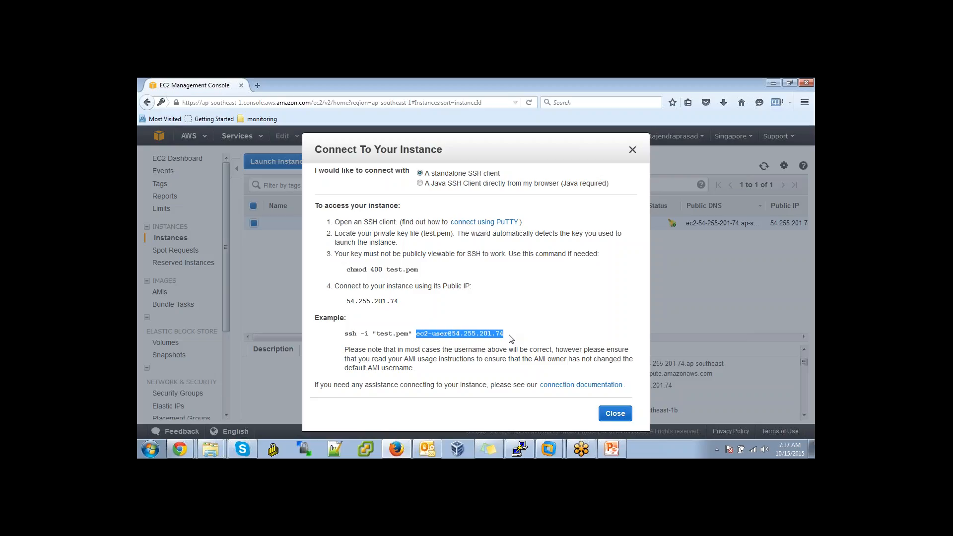
pyautogui.click(633, 150)
pyautogui.click(519, 449)
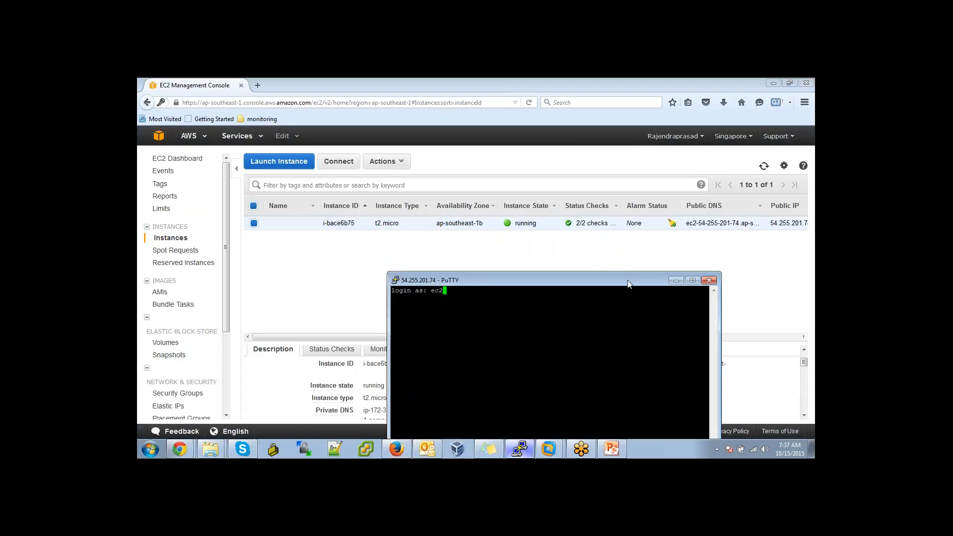
pyautogui.click(708, 281)
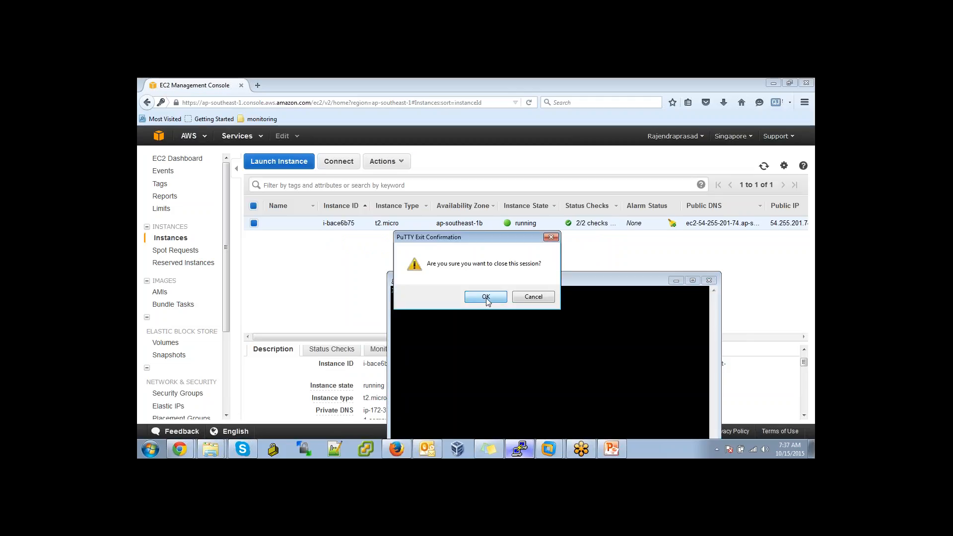
pyautogui.click(486, 298)
pyautogui.rightClick(519, 449)
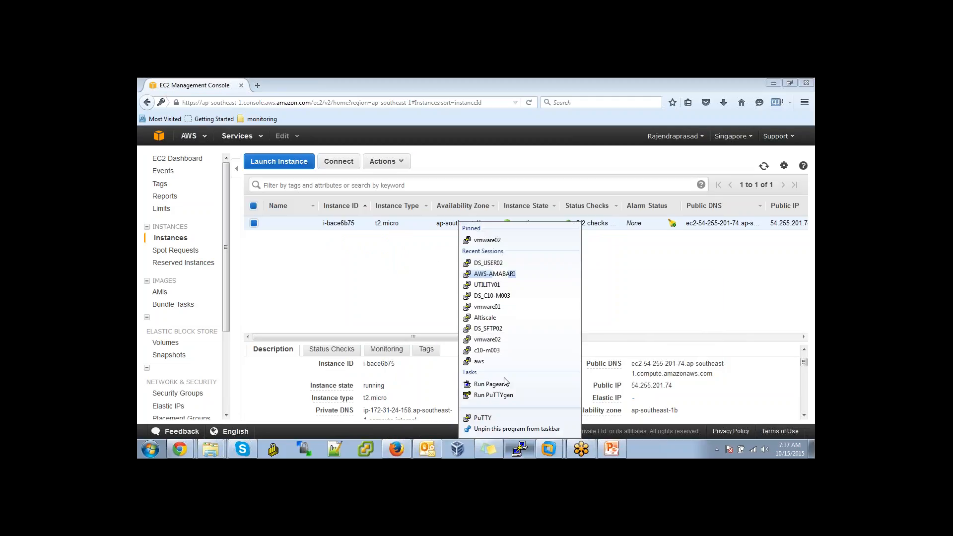
pyautogui.click(497, 419)
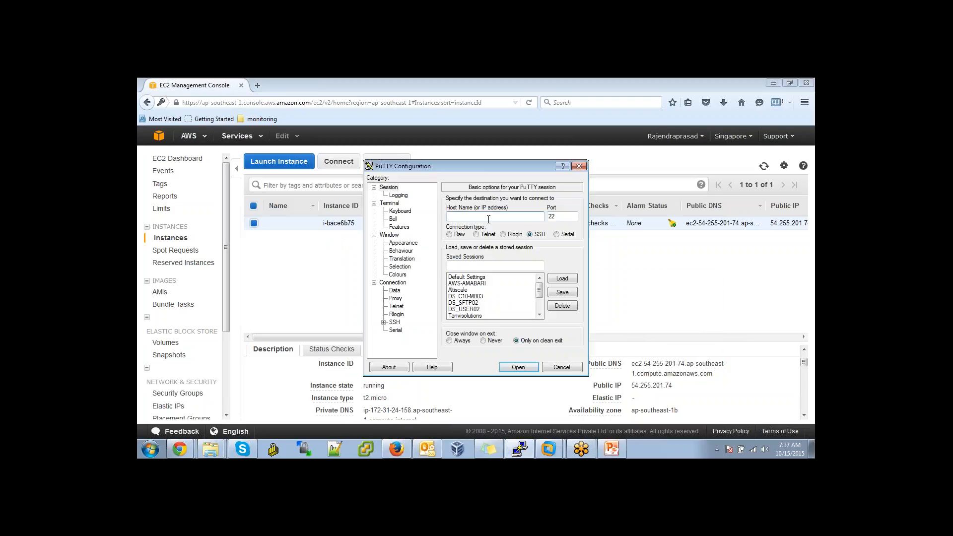
pyautogui.hotkey('ctrl', 'v')
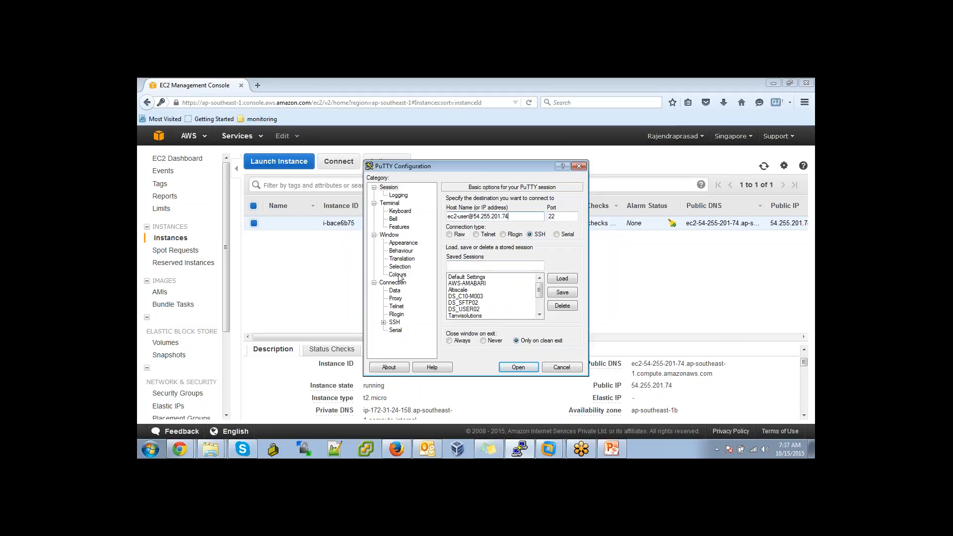
# - Assign the aws private key file for SSH authentication, open the session, and move the terminal clear of the instance list
pyautogui.click(384, 322)
pyautogui.click(404, 314)
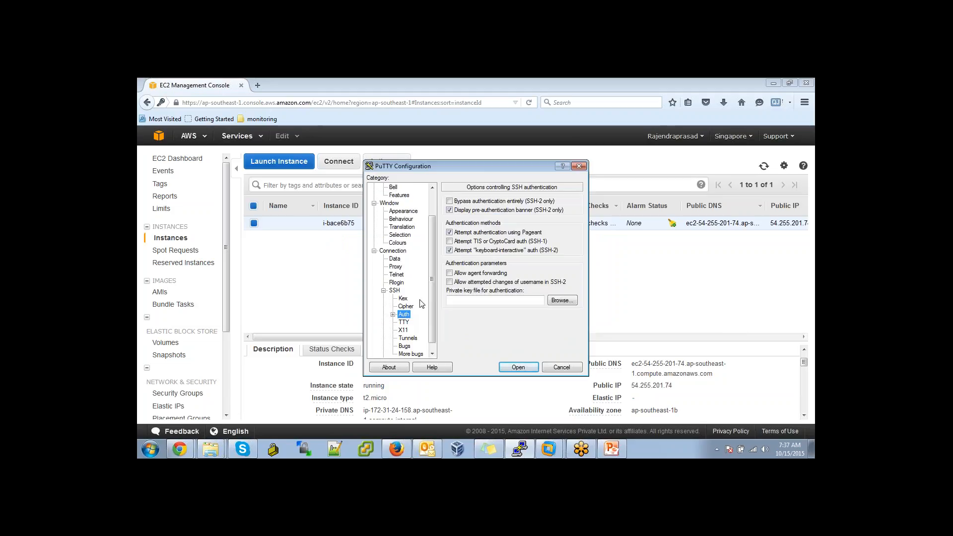
pyautogui.click(561, 301)
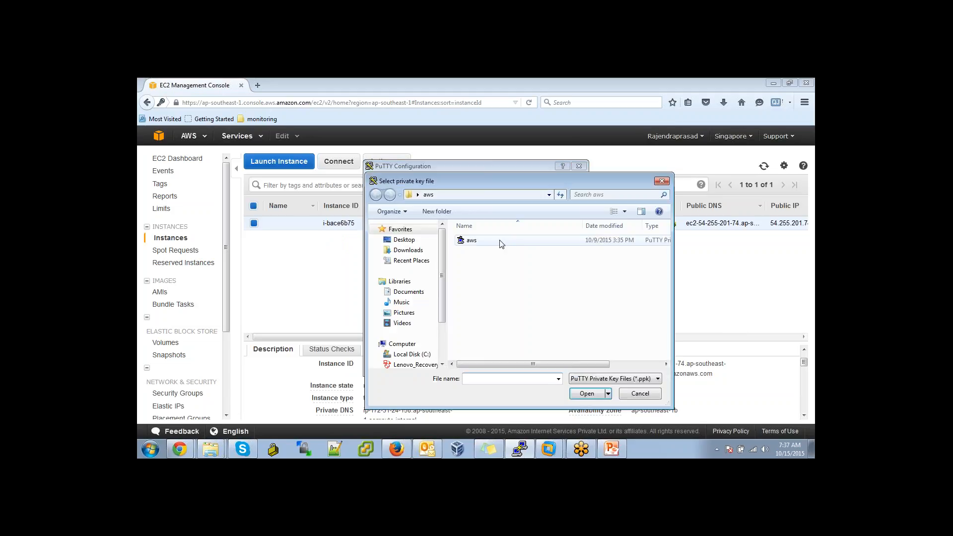
pyautogui.click(502, 241)
pyautogui.click(588, 394)
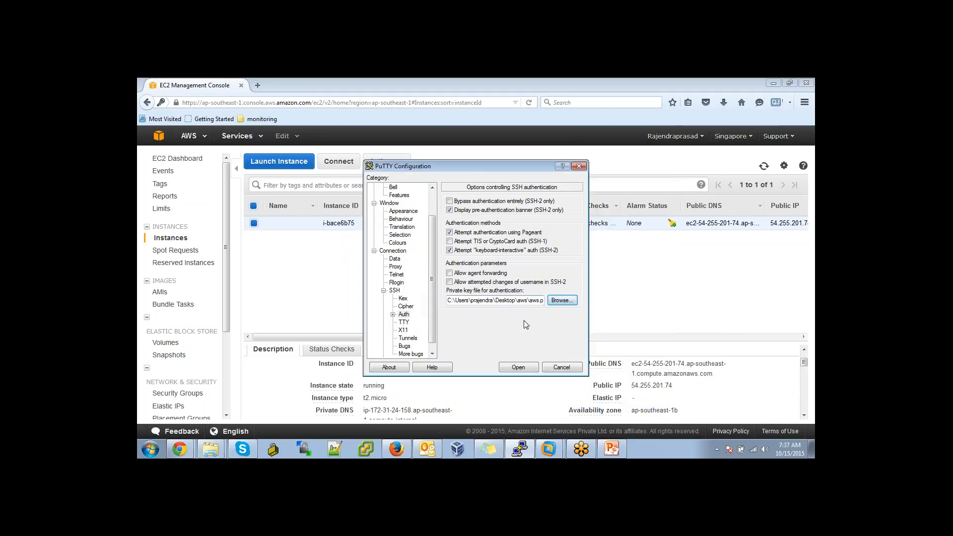
pyautogui.click(523, 368)
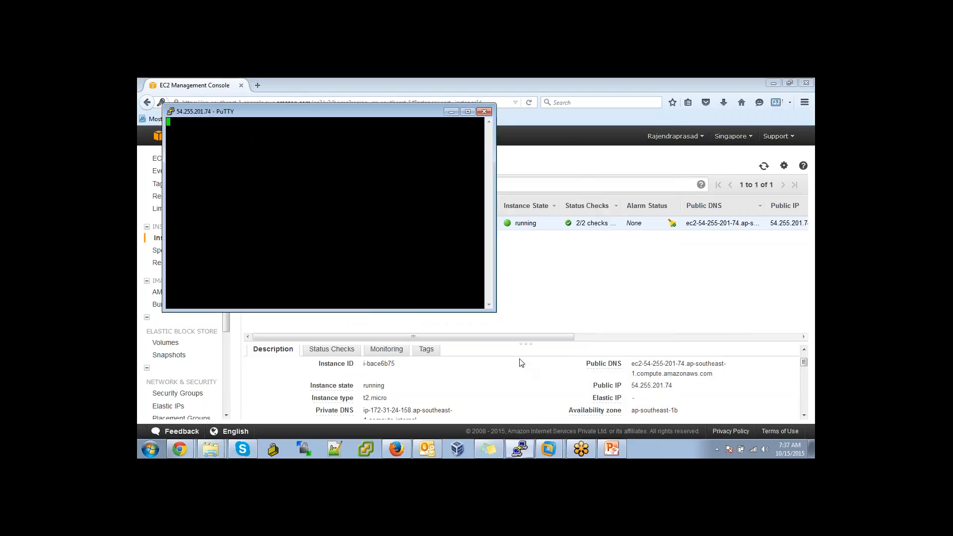
pyautogui.moveTo(317, 111); pyautogui.dragTo(491, 192)
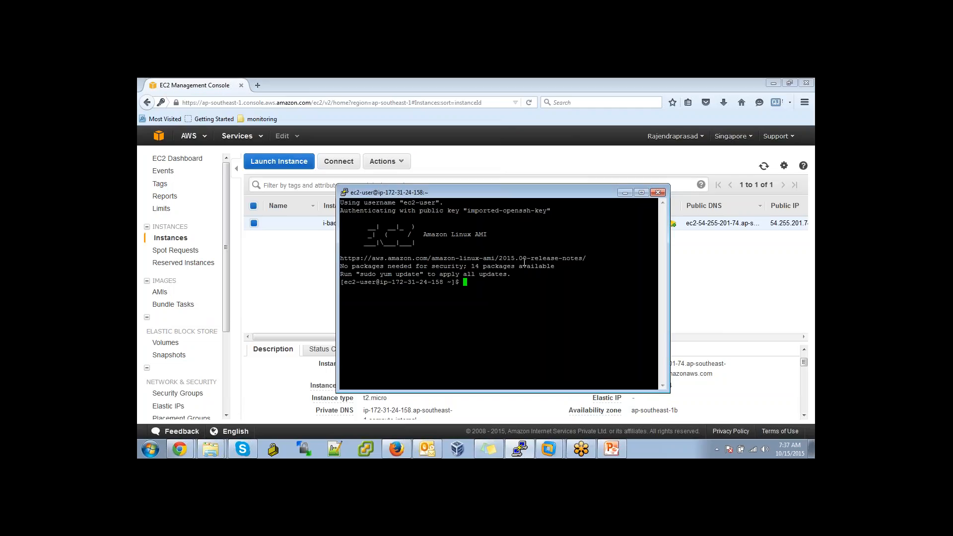
pyautogui.moveTo(428, 258); pyautogui.dragTo(582, 254)
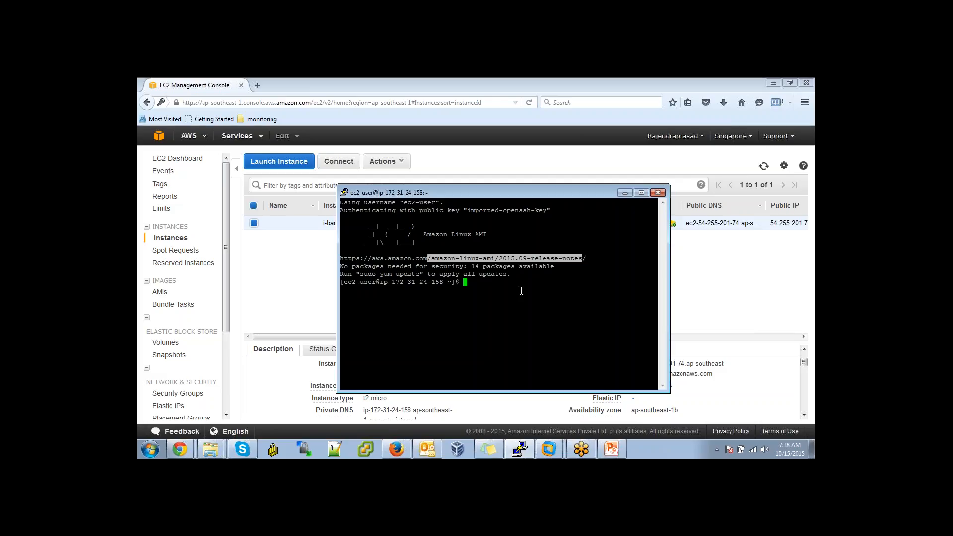
# - Launch a second t2.micro instance from Amazon Linux AMI 2015.09 with the existing key pair test, and return to the instances list
pyautogui.click(297, 162)
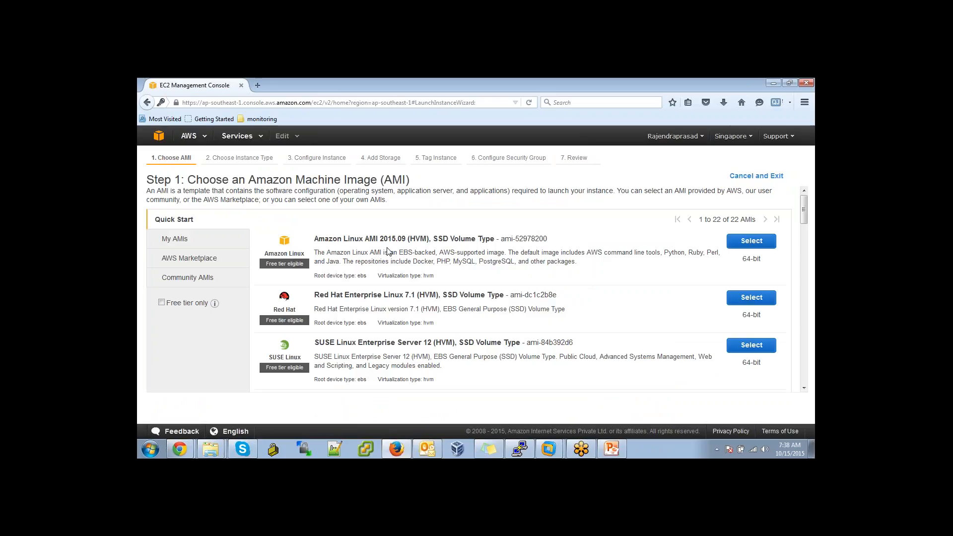
pyautogui.click(751, 241)
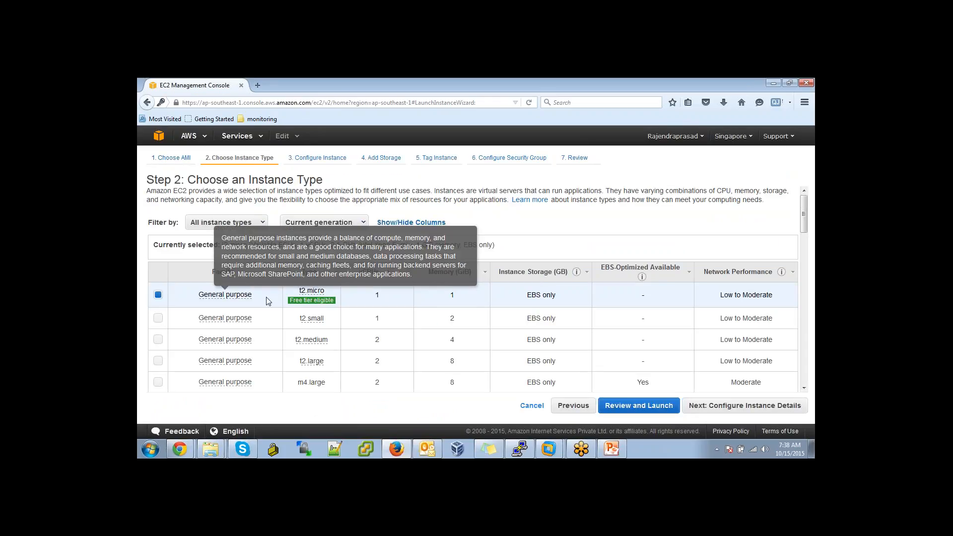
pyautogui.click(657, 405)
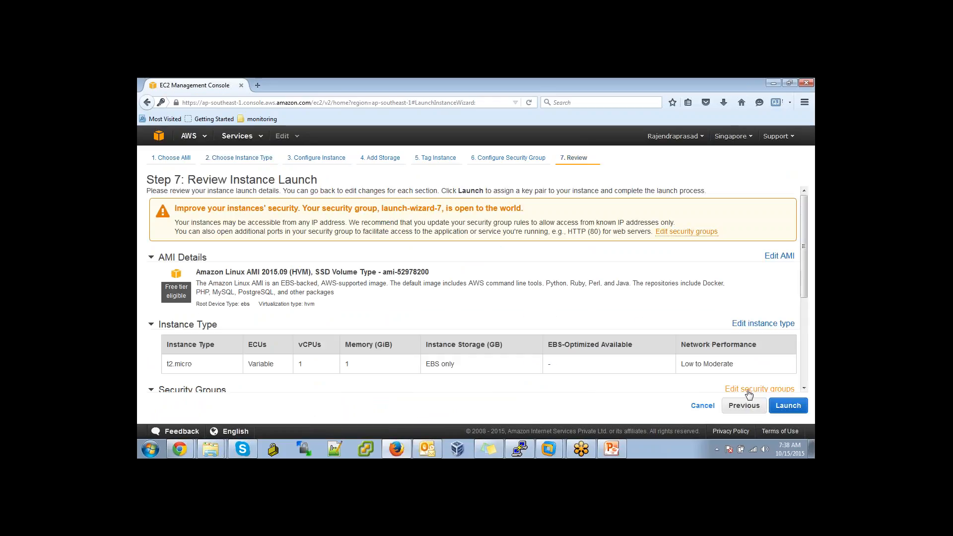
pyautogui.click(787, 407)
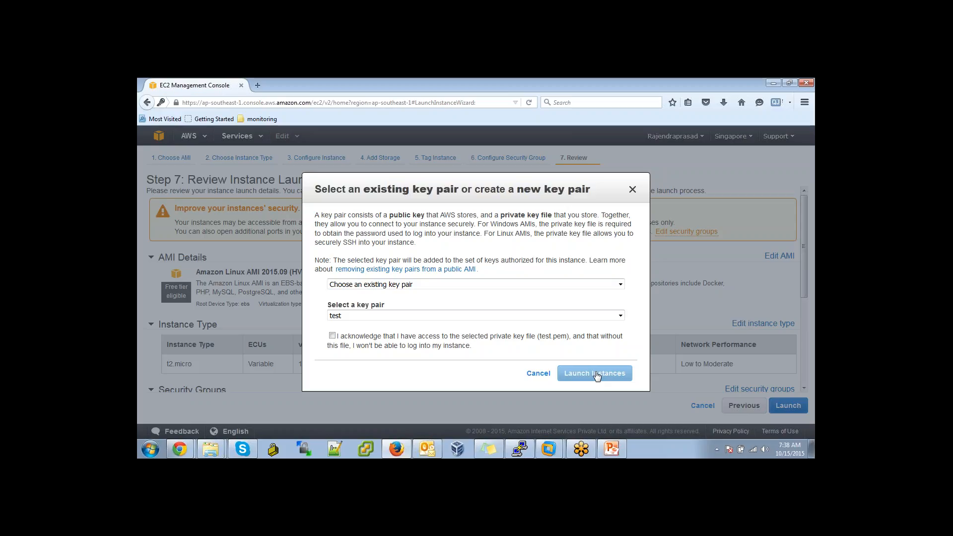
pyautogui.click(332, 336)
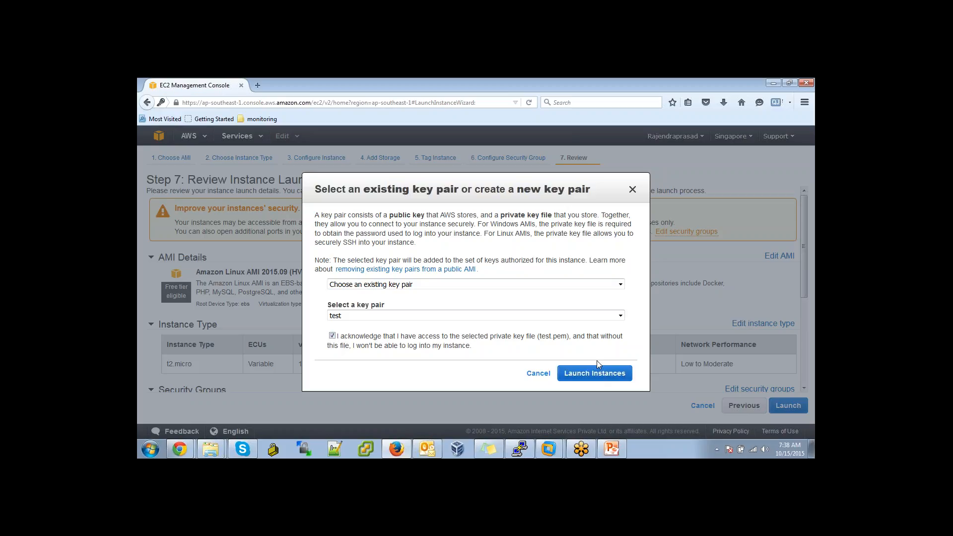
pyautogui.click(605, 373)
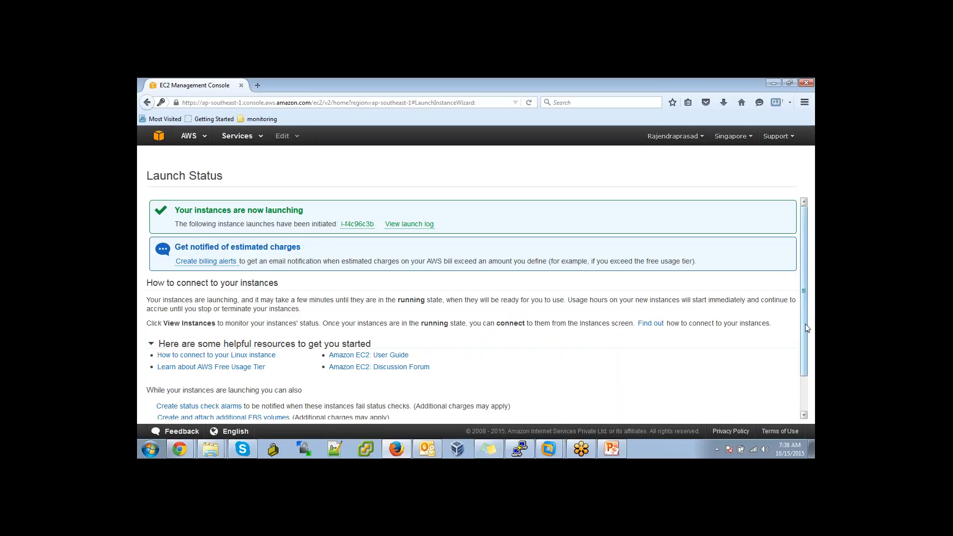
pyautogui.scroll(-2, 794, 348)
pyautogui.click(772, 414)
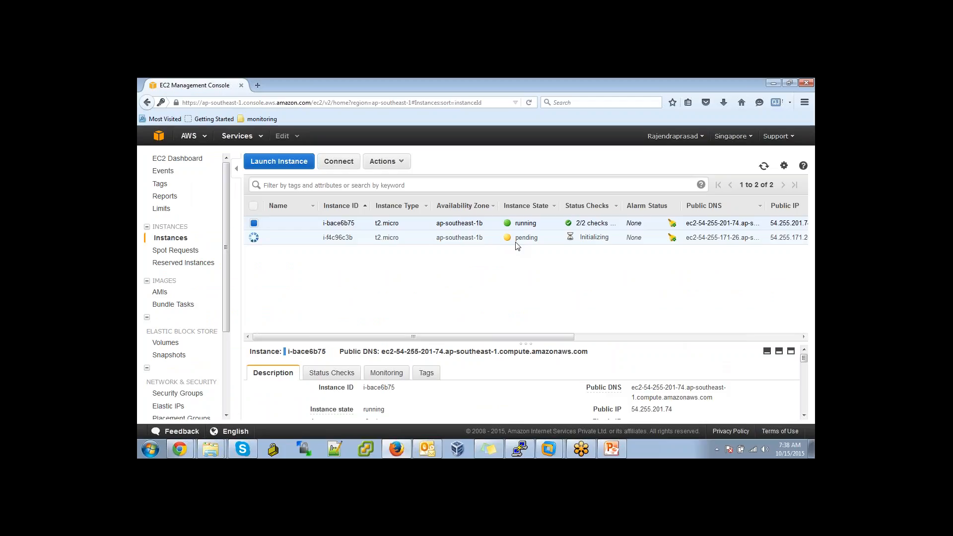
# - Switch to the PuTTY terminal and start a root shell with sudo -s
pyautogui.click(520, 449)
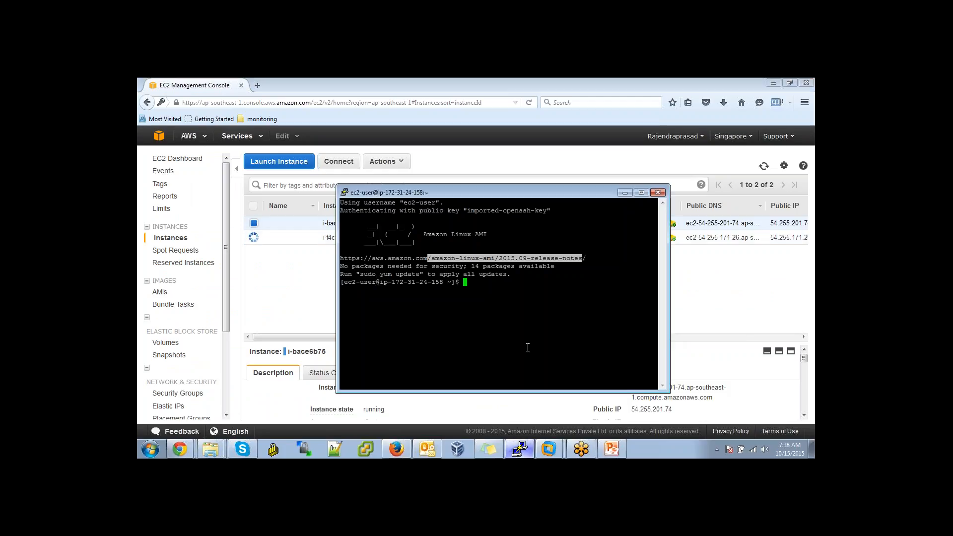
pyautogui.click(528, 348)
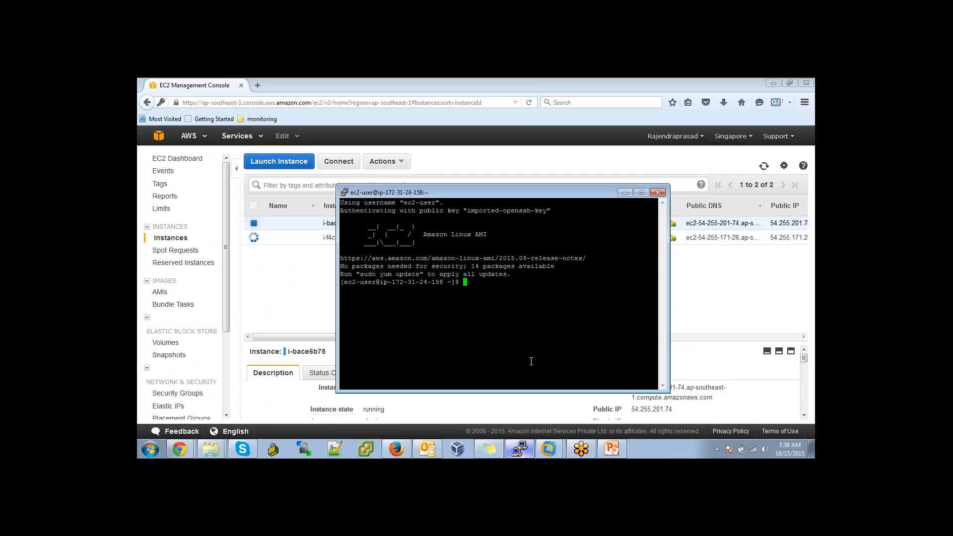
pyautogui.write('sudo -s')
pyautogui.press('Return')
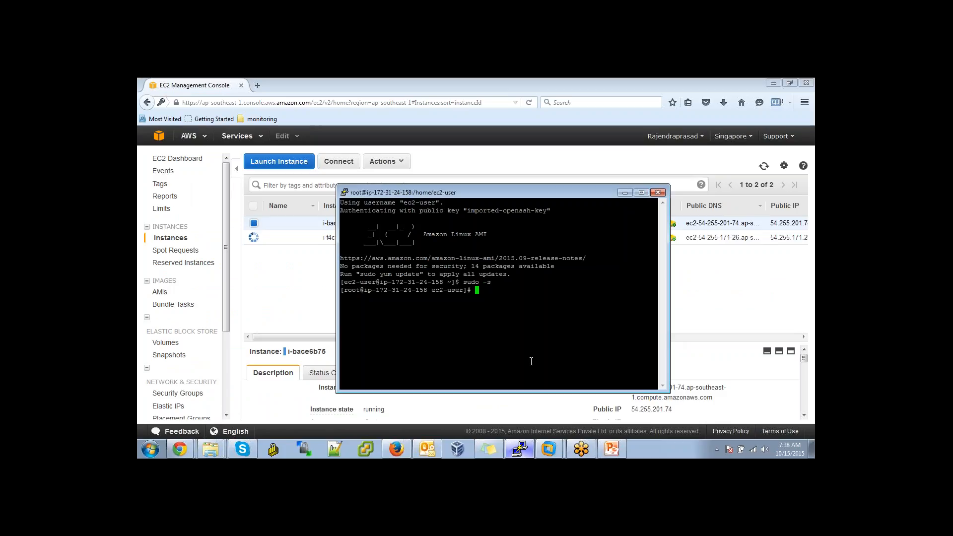
# - Install the Apache web server with yum install httpd, accepting the package installation, and start the httpd service
pyautogui.write('yum instll httpd')
pyautogui.press('Return')
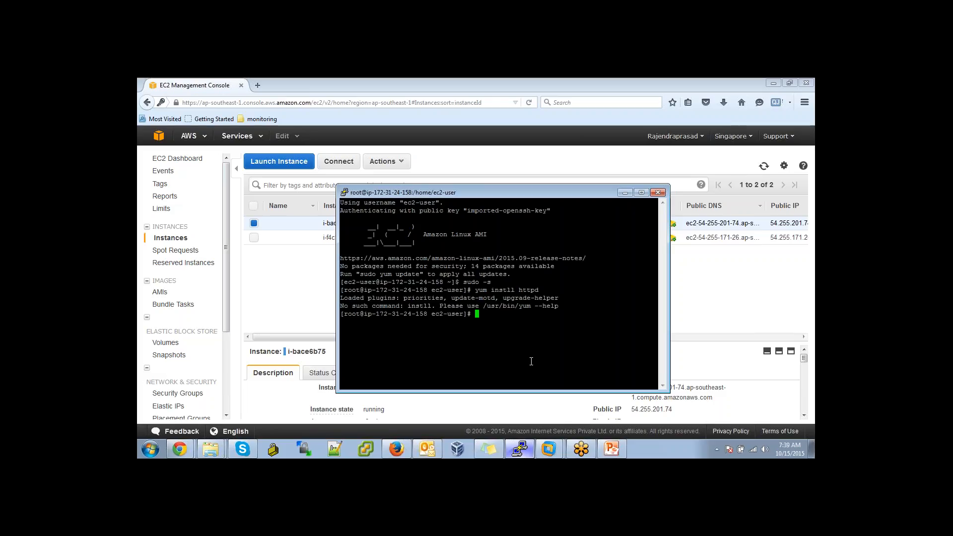
pyautogui.write('yu')
pyautogui.press('BackSpace')
pyautogui.press('BackSpace')
pyautogui.press('BackSpace')
pyautogui.write('yum install httpd')
pyautogui.press('Return')
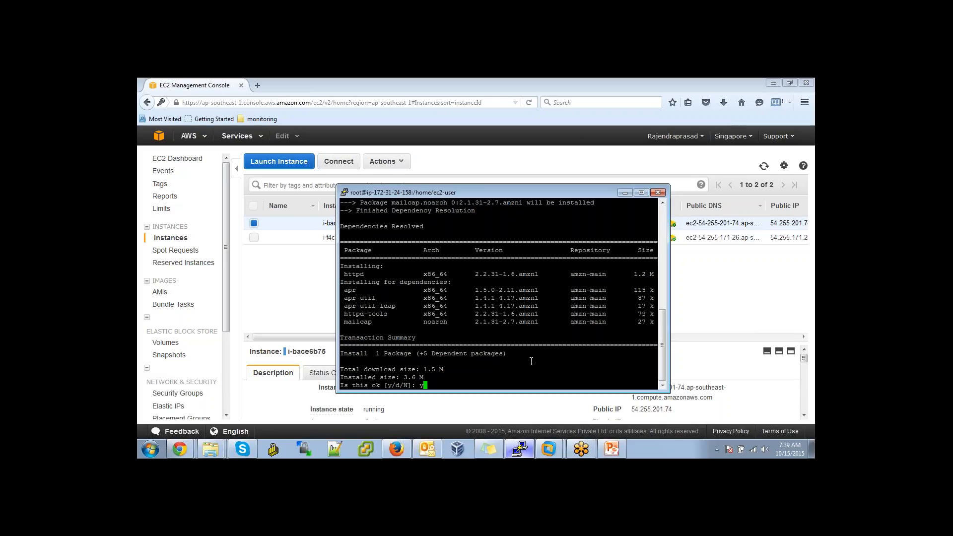
pyautogui.press('Return')
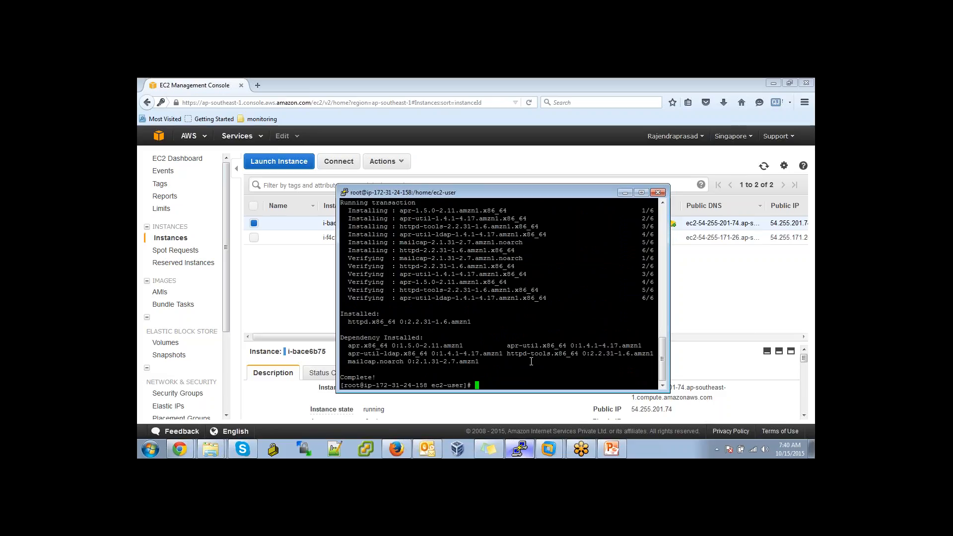
pyautogui.write('service httpd start')
pyautogui.press('Return')
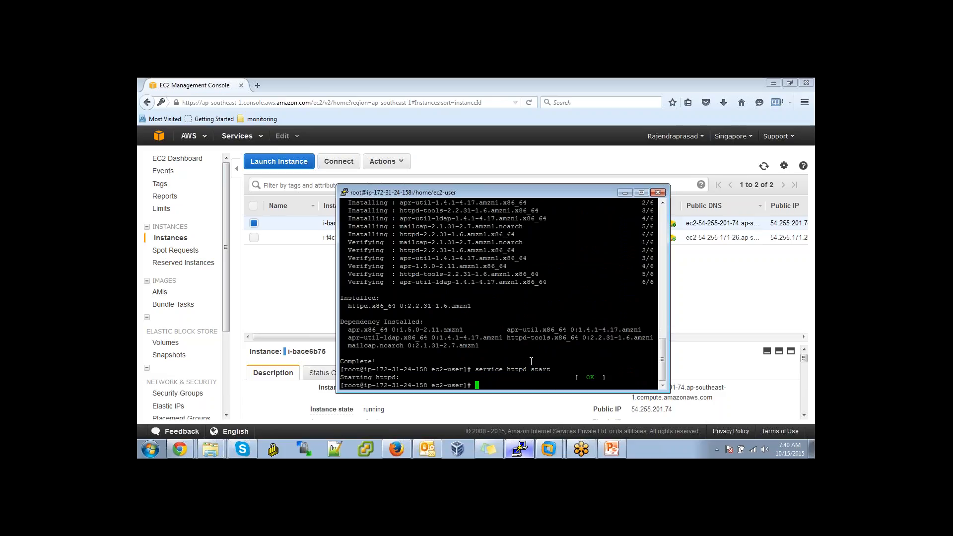
# - Switch to the EC2 instances list in Firefox and find the public IP of the first instance
pyautogui.click(745, 304)
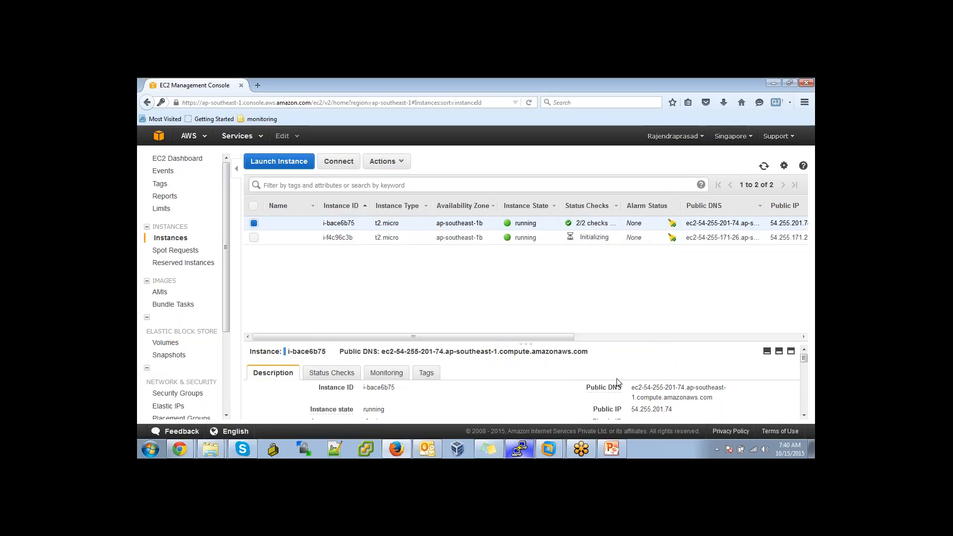
pyautogui.moveTo(556, 338); pyautogui.dragTo(624, 338)
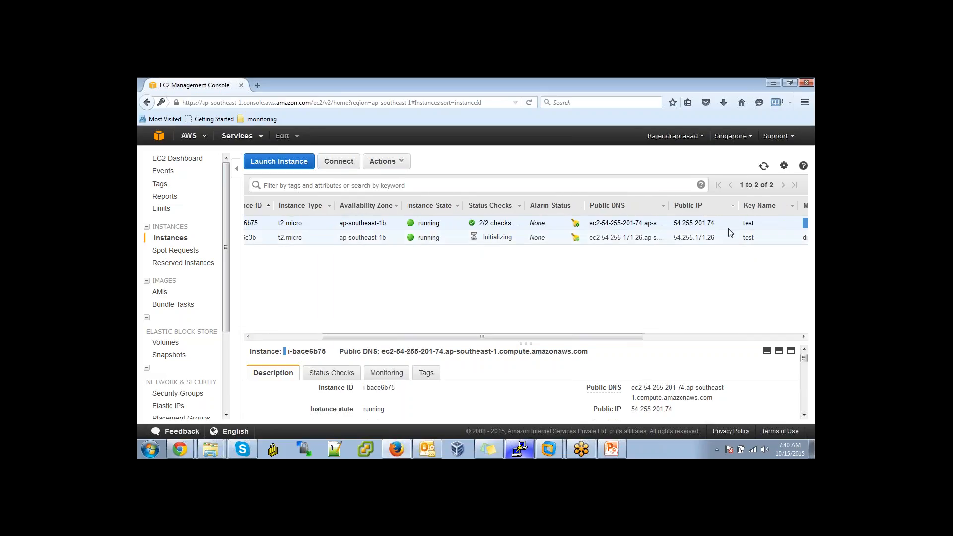
pyautogui.moveTo(715, 223); pyautogui.dragTo(674, 223)
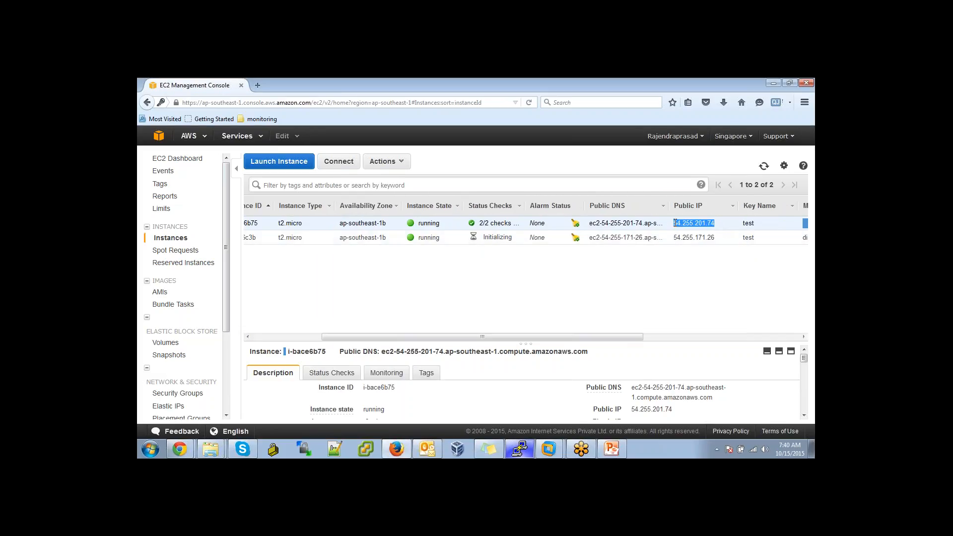
pyautogui.click(674, 223)
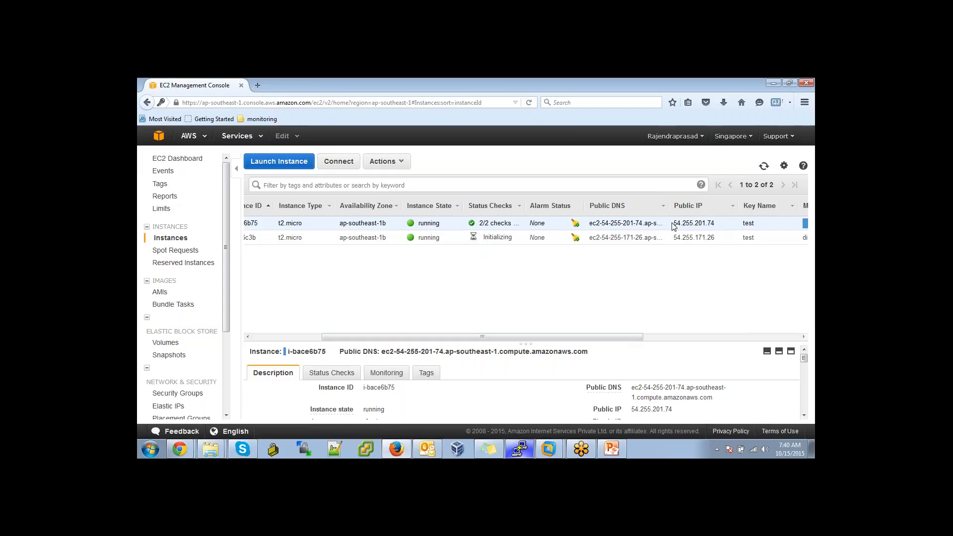
# - Switch to Chrome, replace the AWS sign-in tab with a new tab, and search for /amazon-linux-ami/2015.09-release-notes
pyautogui.click(773, 83)
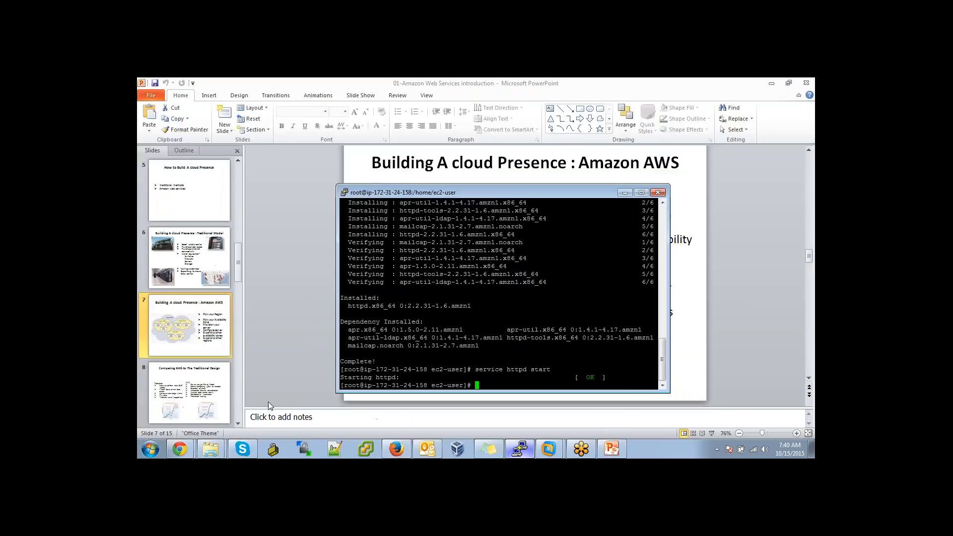
pyautogui.click(180, 449)
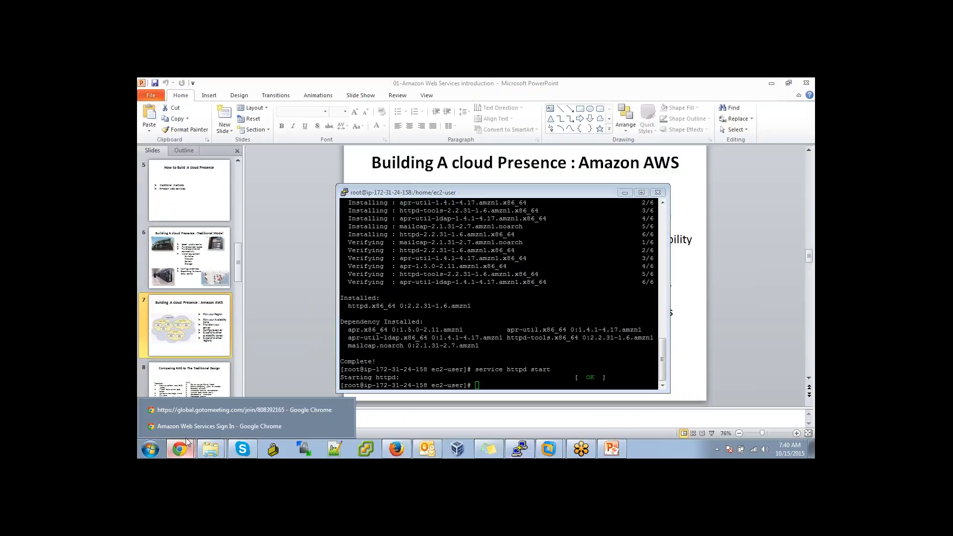
pyautogui.click(212, 427)
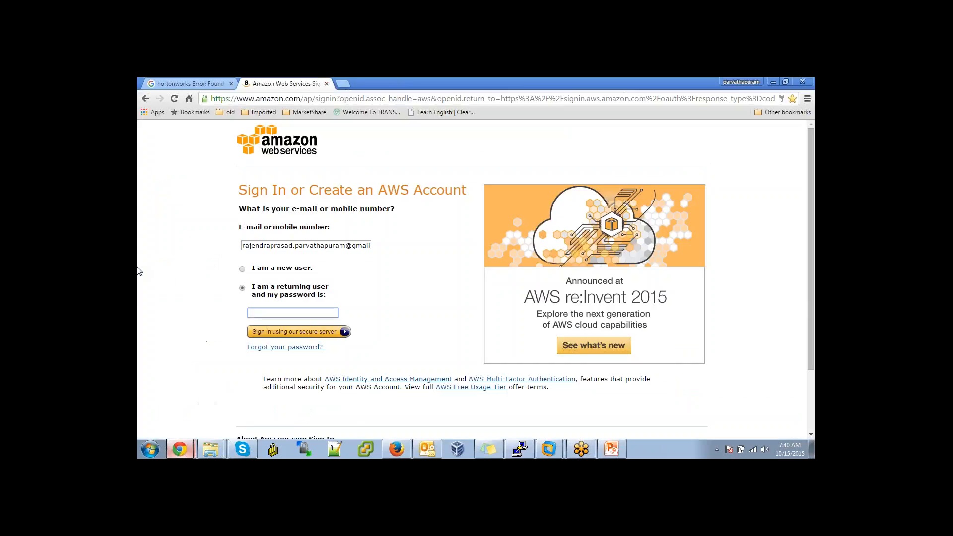
pyautogui.click(327, 84)
pyautogui.click(246, 83)
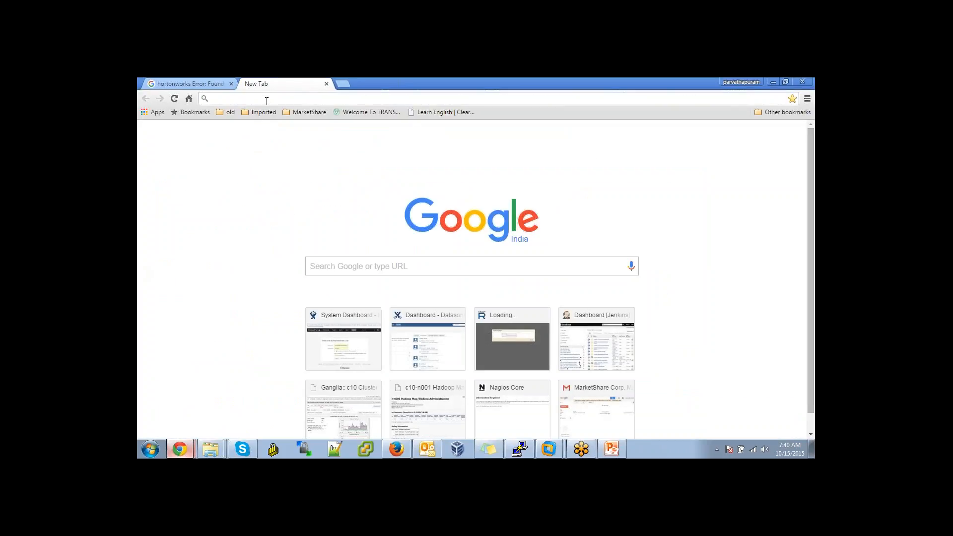
pyautogui.write('/amazon-linux-ami/2015.09-release-notes')
pyautogui.press('Return')
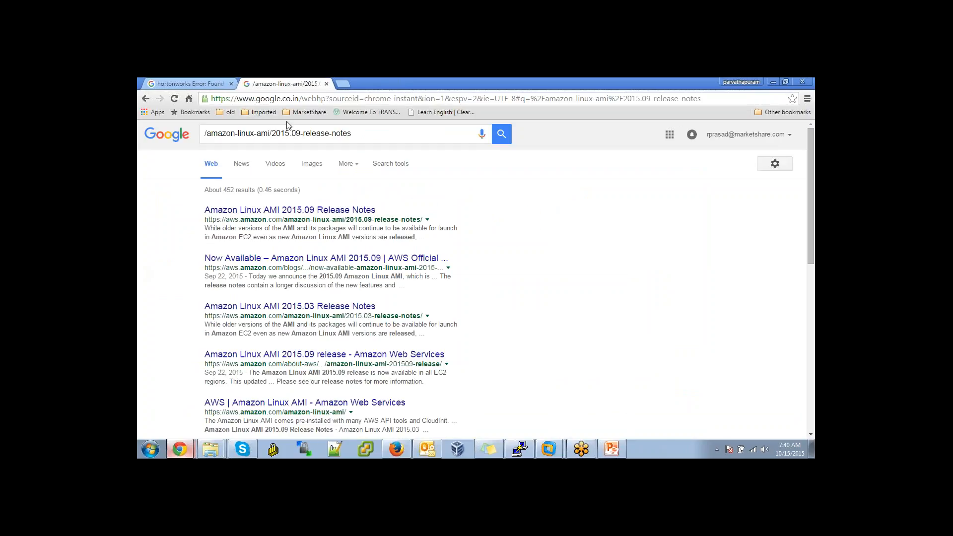
pyautogui.click(296, 98)
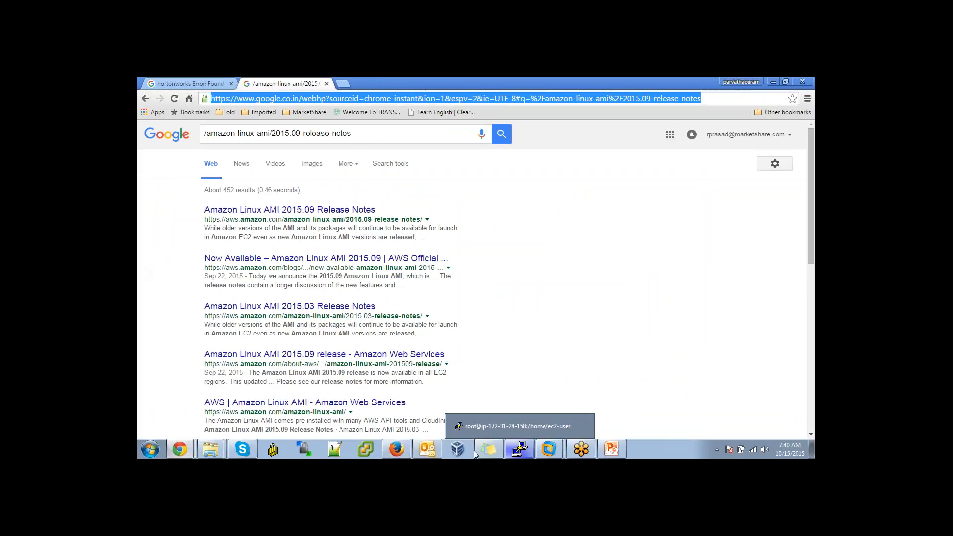
# - Copy the first instance's public IP 54.255.201.74 from the EC2 console in Firefox and open it in a new browser tab
pyautogui.click(400, 449)
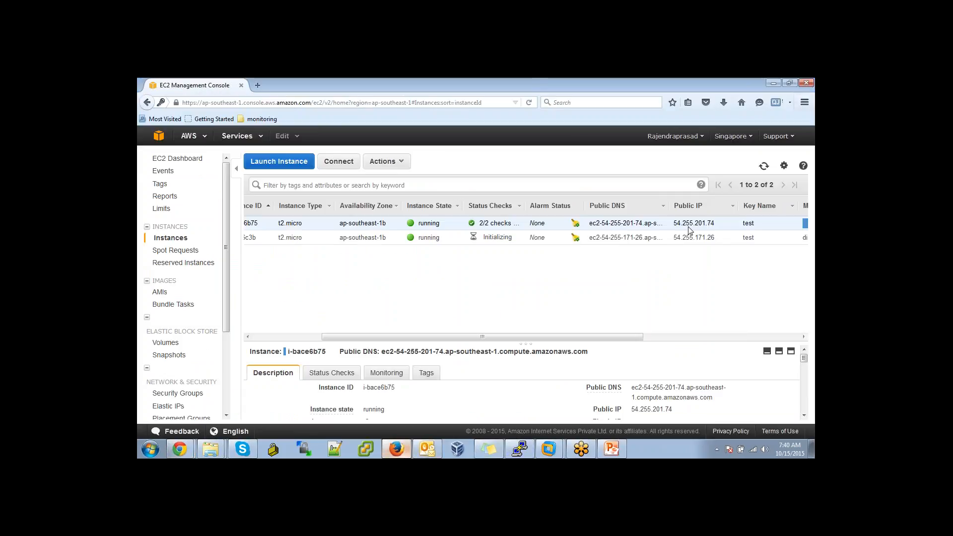
pyautogui.moveTo(715, 224); pyautogui.dragTo(676, 227)
pyautogui.hotkey('ctrl', 'c')
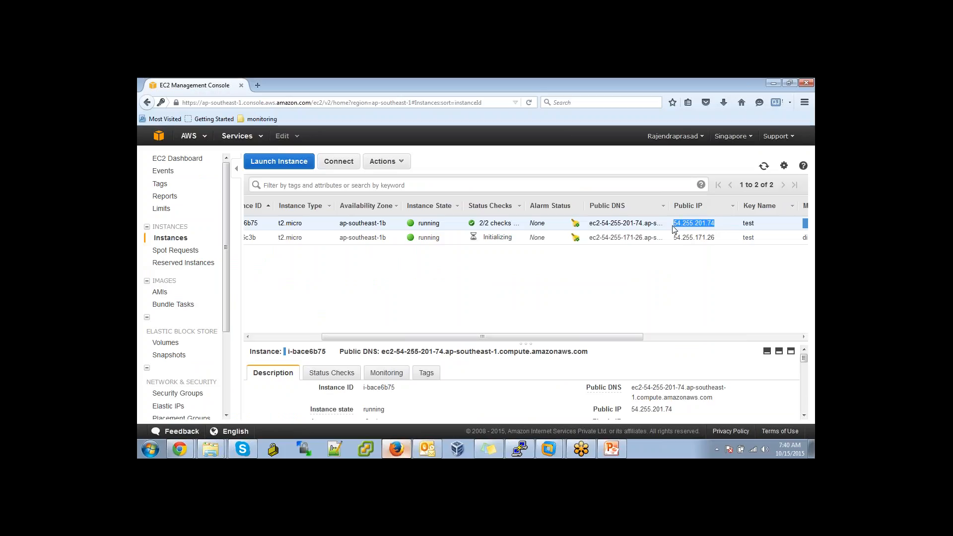
pyautogui.click(257, 85)
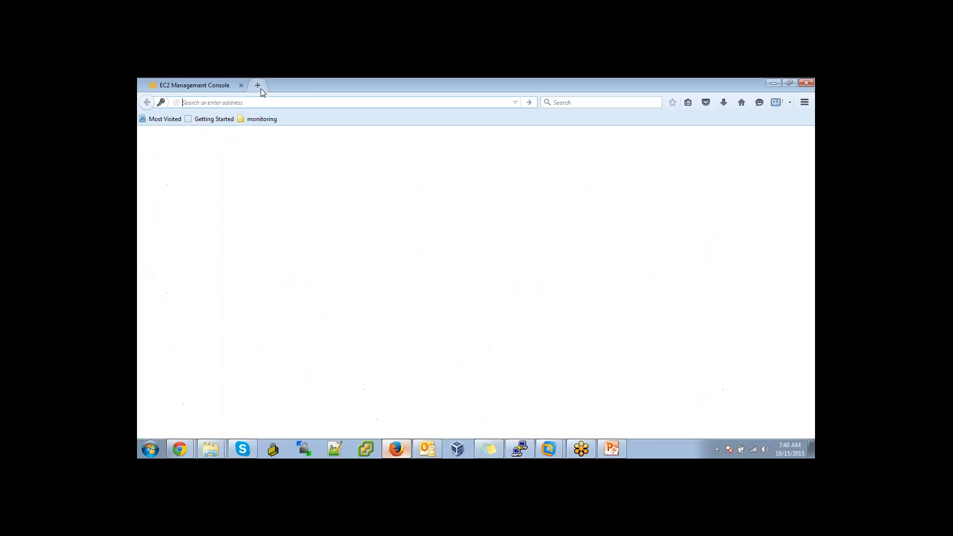
pyautogui.hotkey('ctrl', 'v')
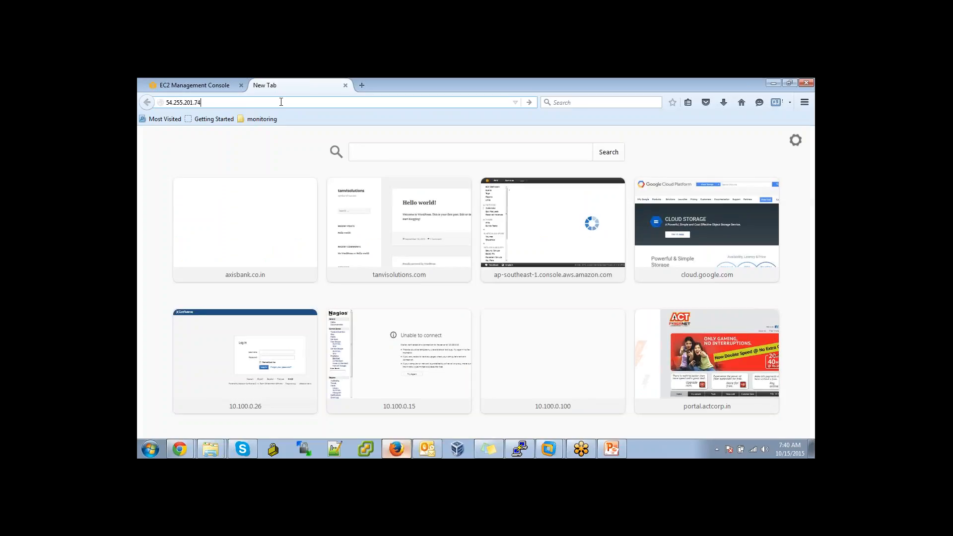
pyautogui.press('Return')
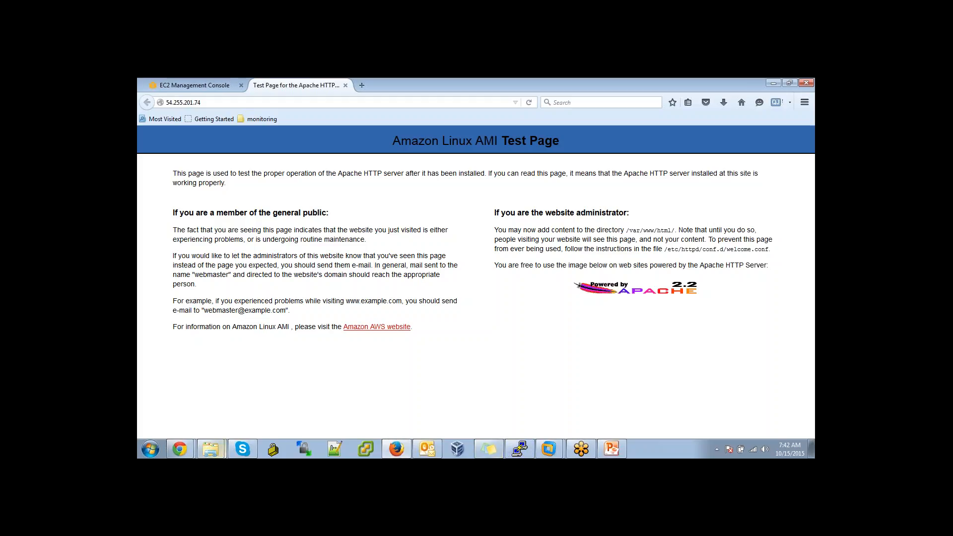
# - Return from the Apache test page to the EC2 instances list, and minimize Firefox
pyautogui.click(405, 453)
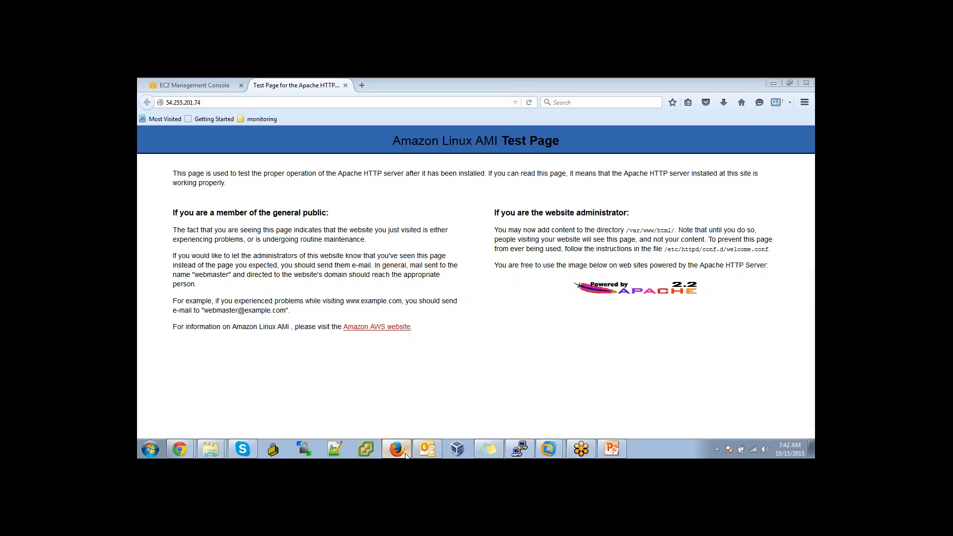
pyautogui.click(405, 453)
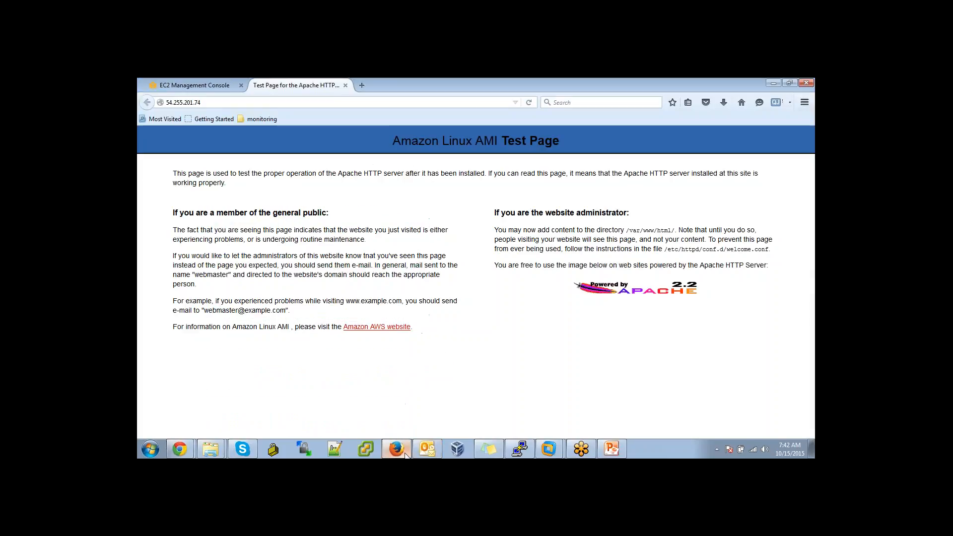
pyautogui.click(194, 85)
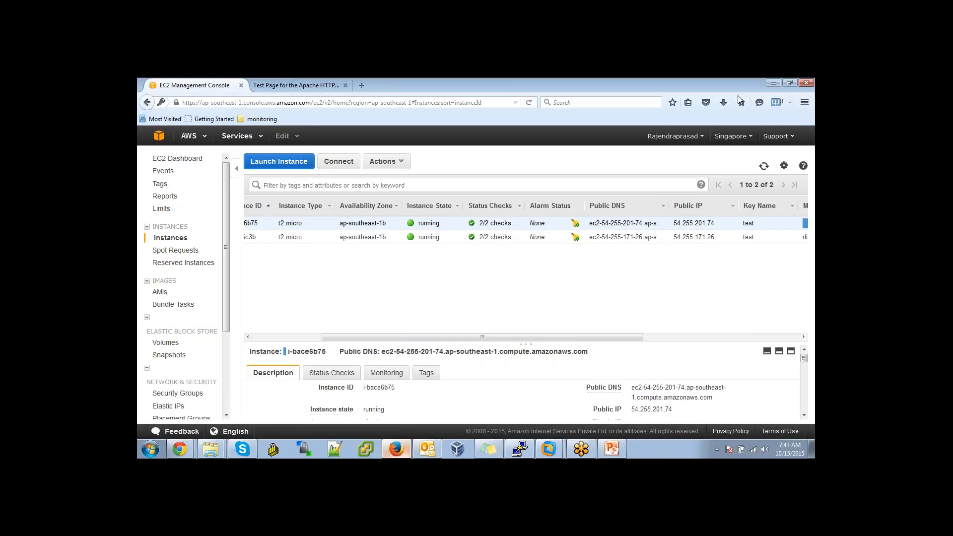
pyautogui.click(773, 85)
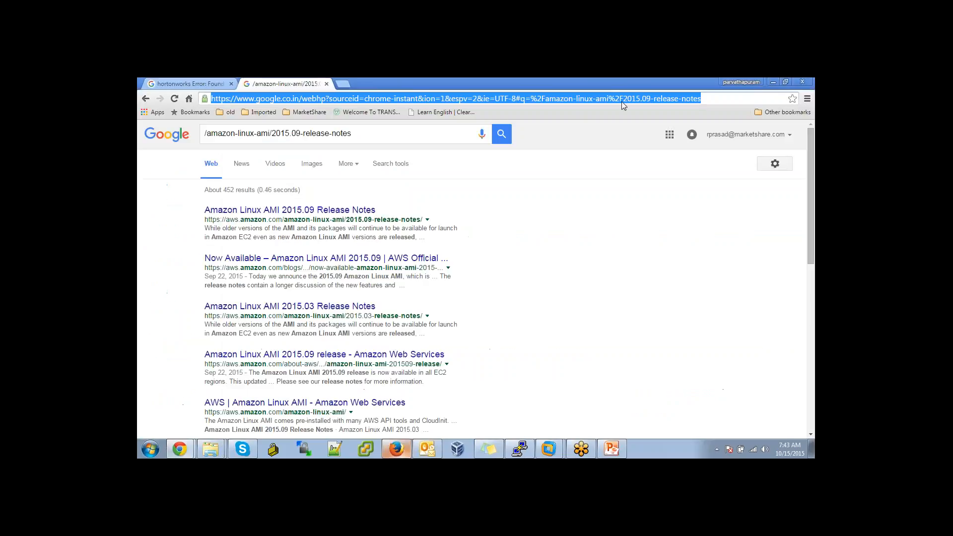